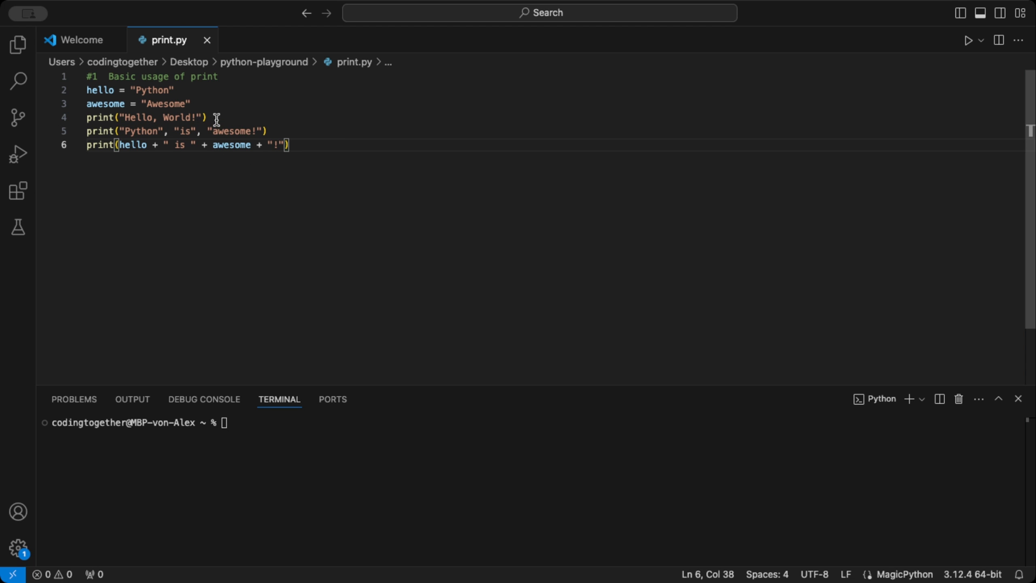
Point out the awesome variable and the three print lines of the basic demo
double_click(100, 89)
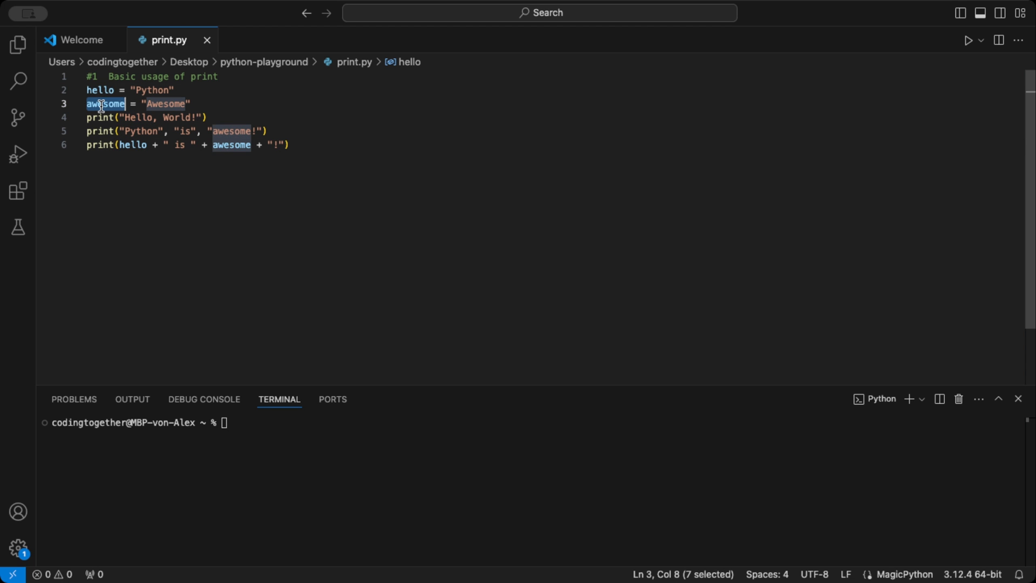
left_click_drag(210, 117, 64, 114)
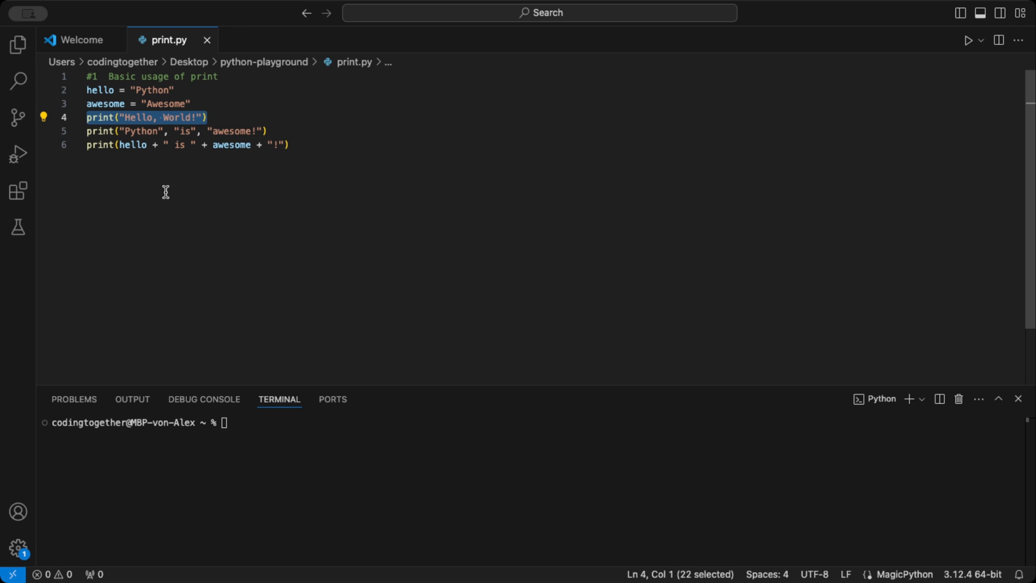
left_click(291, 144)
left_click_drag(268, 131, 80, 131)
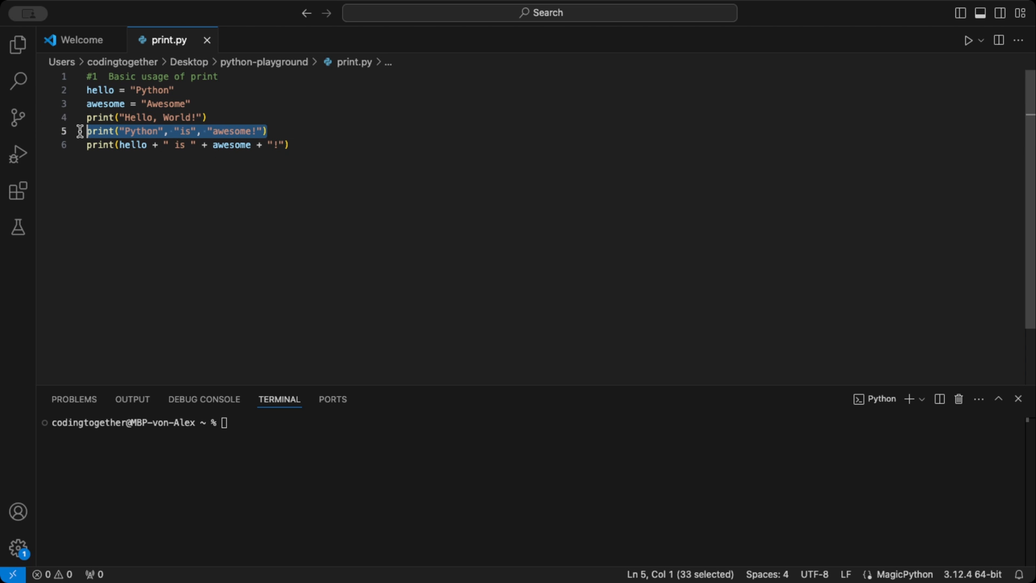
left_click(292, 144)
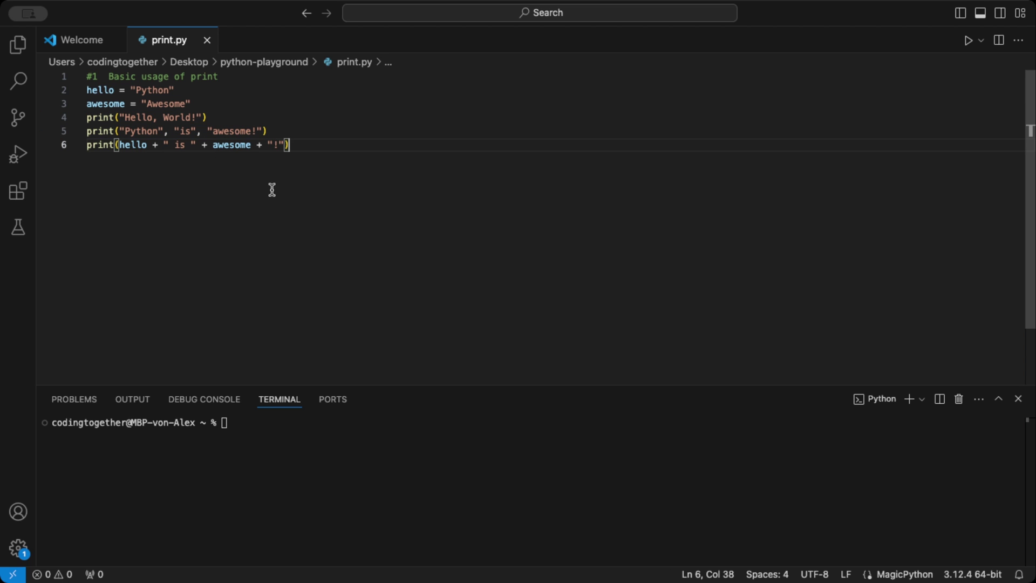
left_click_drag(292, 144, 60, 147)
left_click(290, 144)
Walk through the concatenated pieces on line 6, run print.py and highlight its three greeting outputs
double_click(134, 144)
double_click(179, 144)
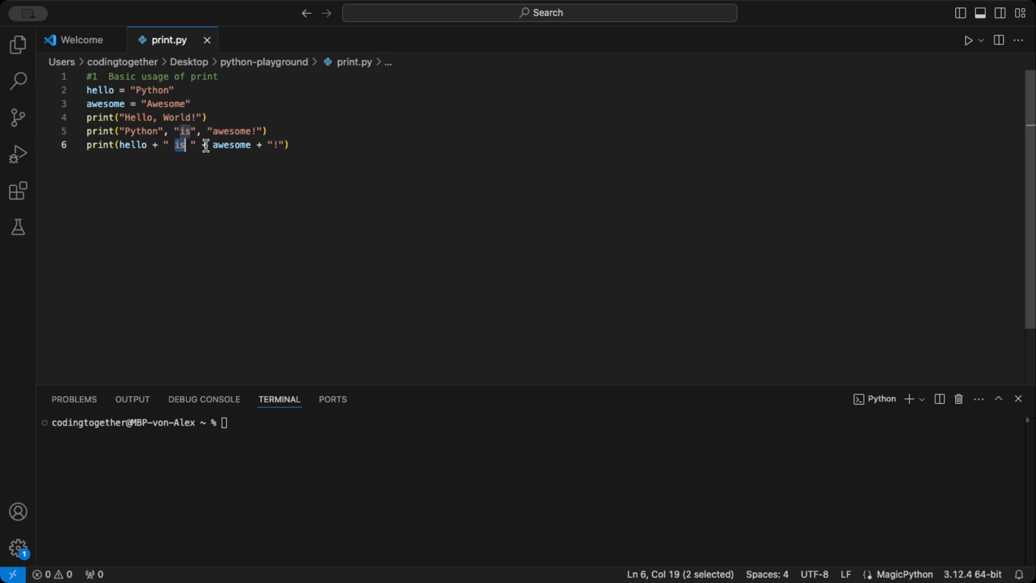
double_click(232, 144)
double_click(275, 144)
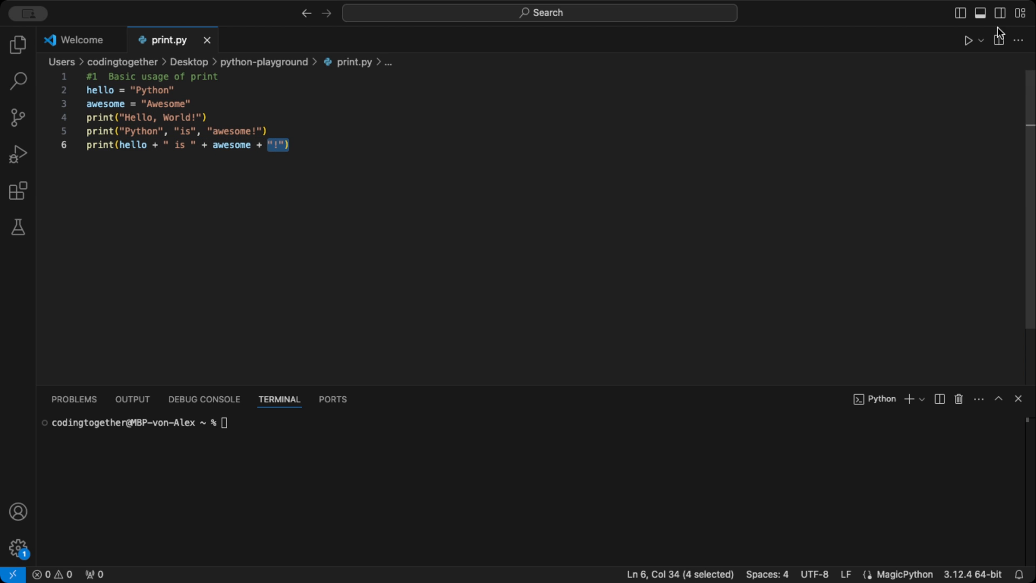
left_click(968, 40)
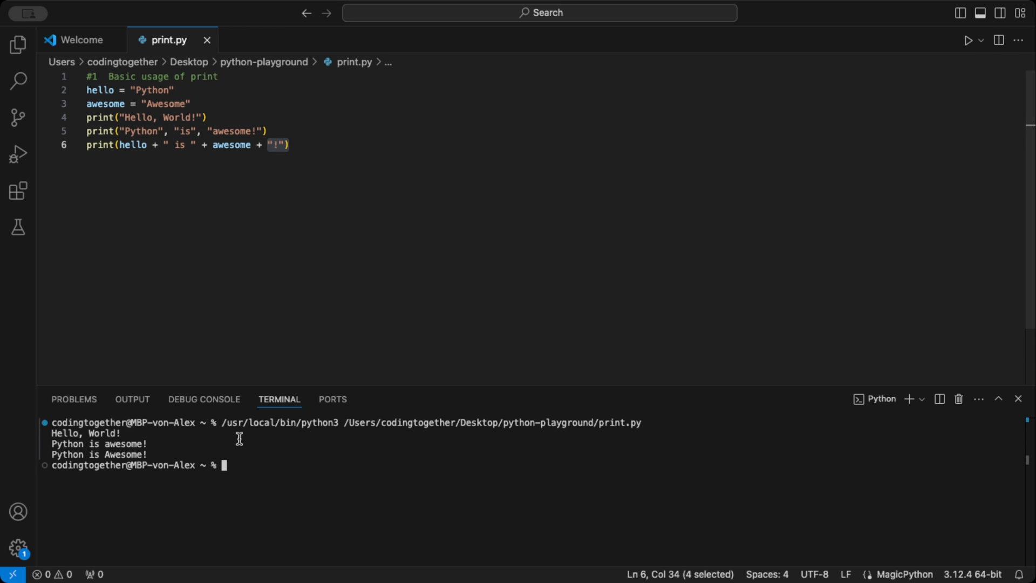
left_click_drag(148, 454, 49, 434)
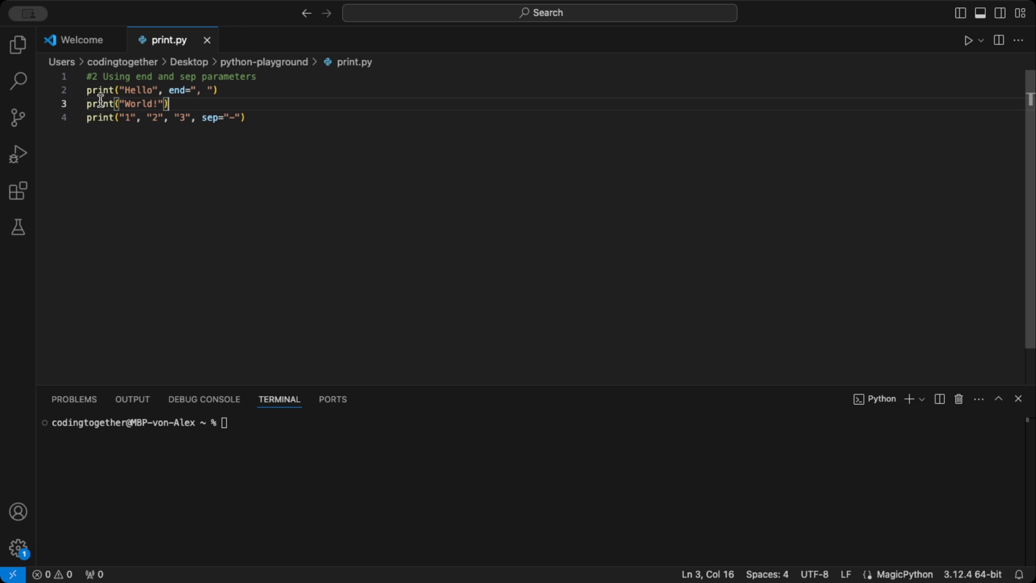
Point out the Hello and World print lines and the end parameter joining them
left_click_drag(170, 103, 66, 90)
left_click(206, 102)
double_click(179, 92)
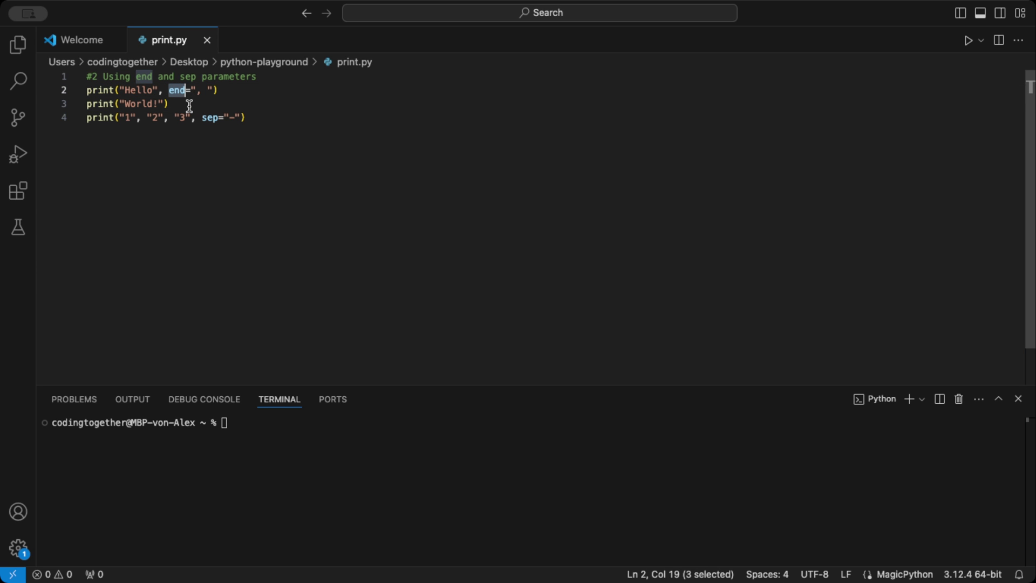
left_click(190, 103)
left_click_drag(170, 104, 69, 90)
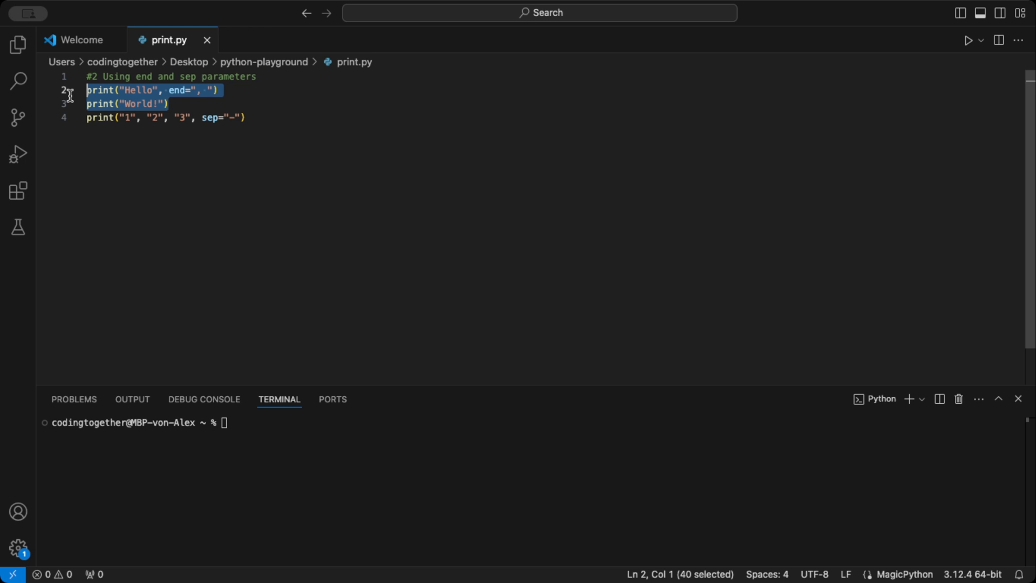
left_click(245, 118)
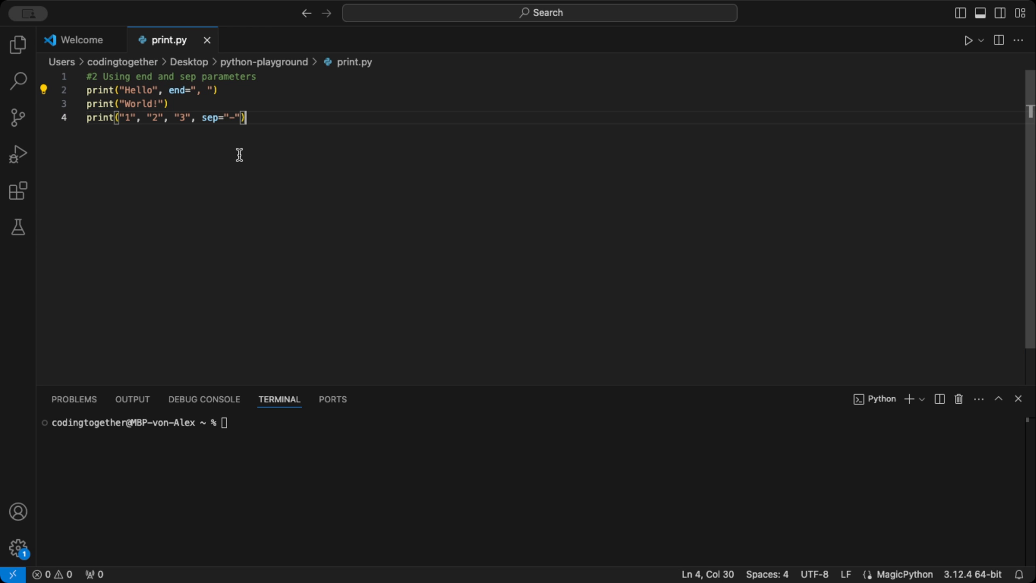
Point out sep and its dash value, run the script and highlight the Hello, World! output
double_click(213, 118)
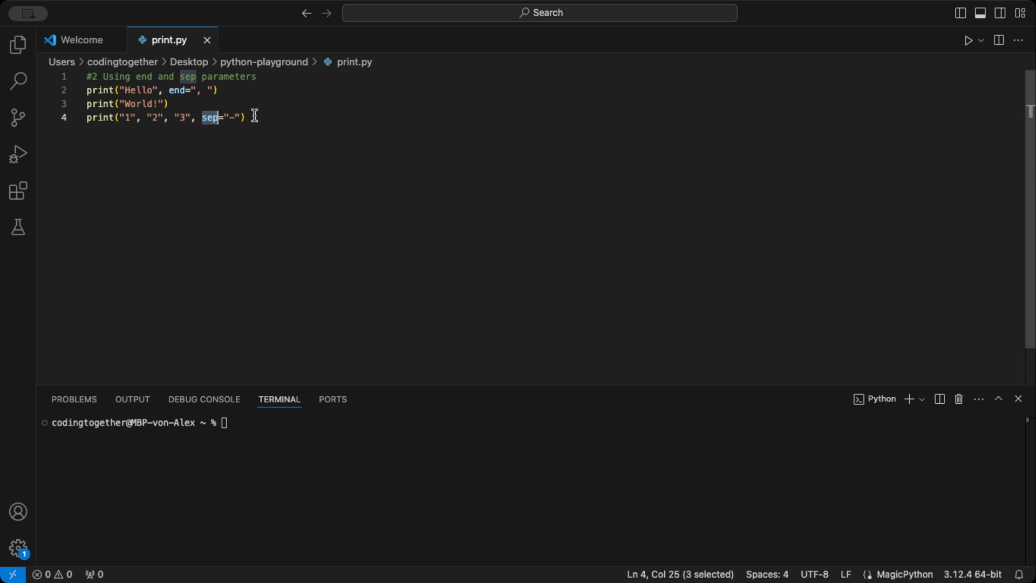
left_click(234, 117)
double_click(232, 117)
left_click(245, 117)
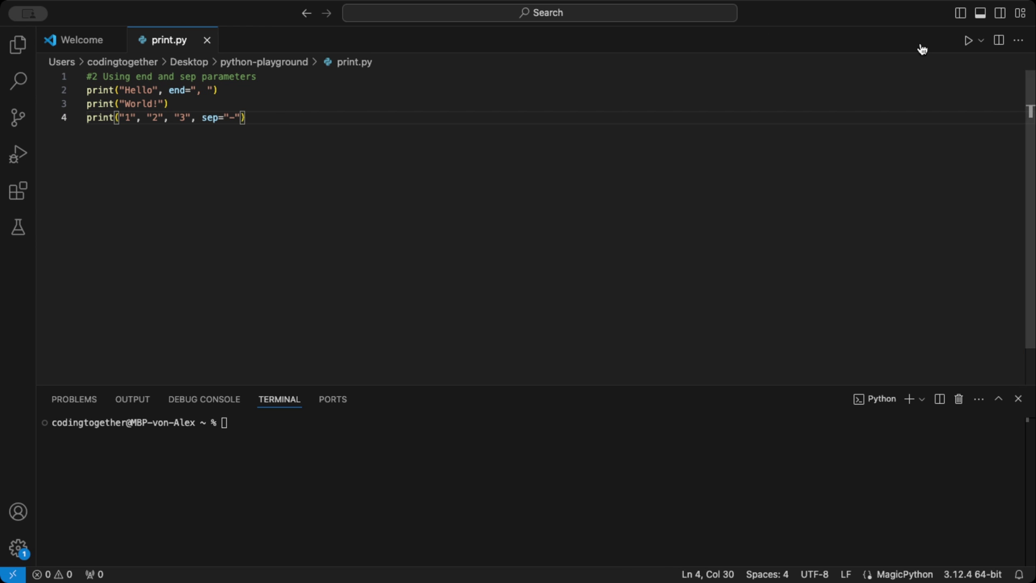
left_click(968, 40)
left_click_drag(122, 433, 51, 433)
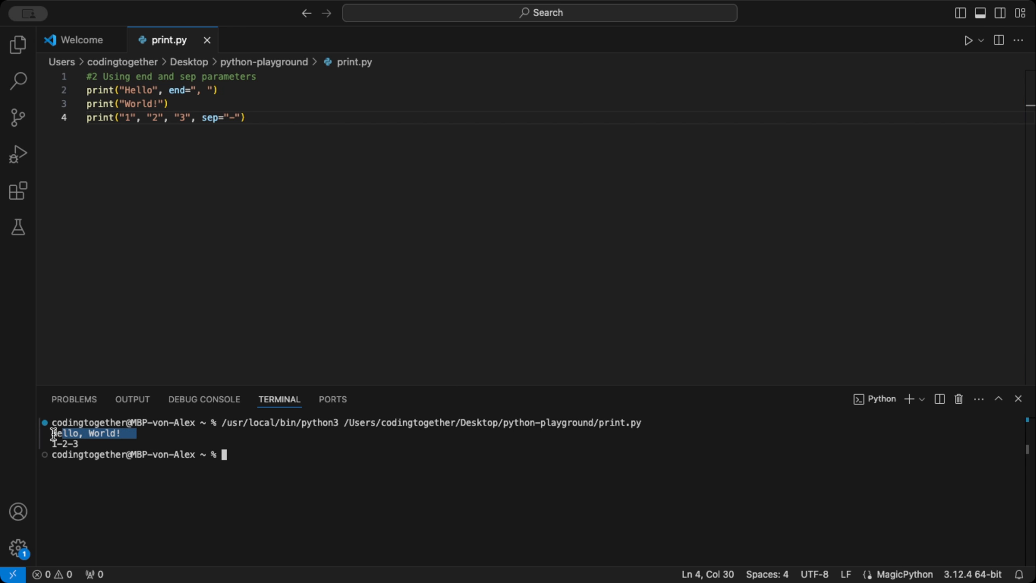
Match the 1-2-3 output back to the sep print line and Hello, World! to lines 2–3
left_click_drag(170, 104, 87, 90)
left_click(245, 117)
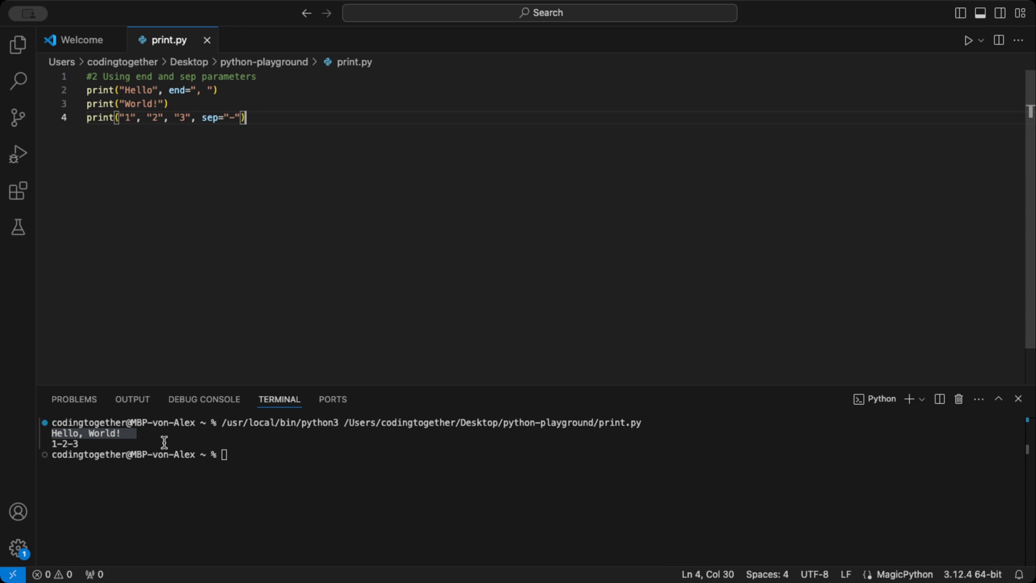
left_click_drag(79, 444, 52, 444)
left_click_drag(245, 117, 87, 117)
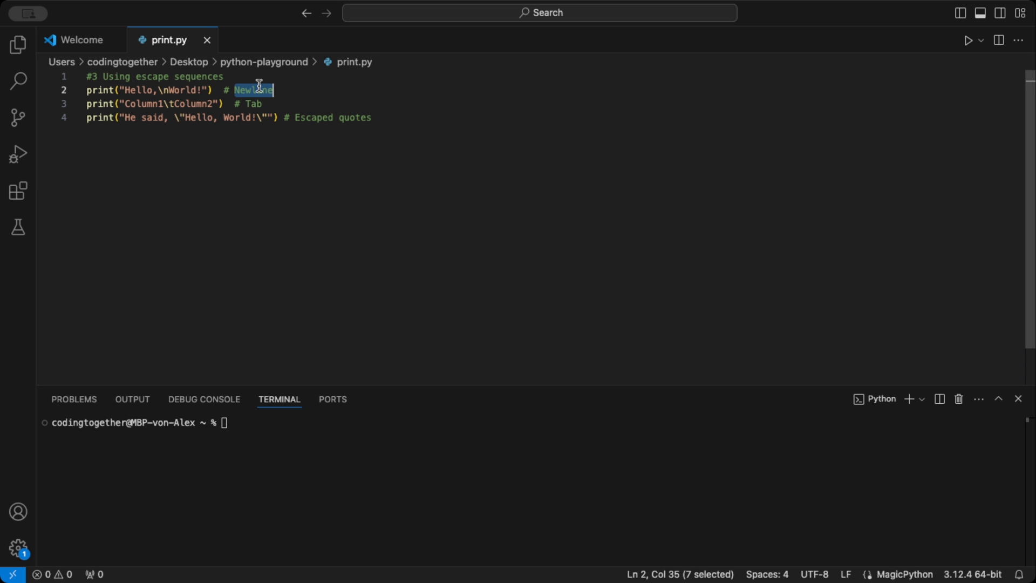
Point out the \n newline escape on line 2 and the \t tab escape on line 3
double_click(162, 90)
double_click(253, 104)
double_click(170, 103)
left_click(321, 100)
Point out the escaped quotes around Hello, World! on line 4 and its comment
left_click(266, 115)
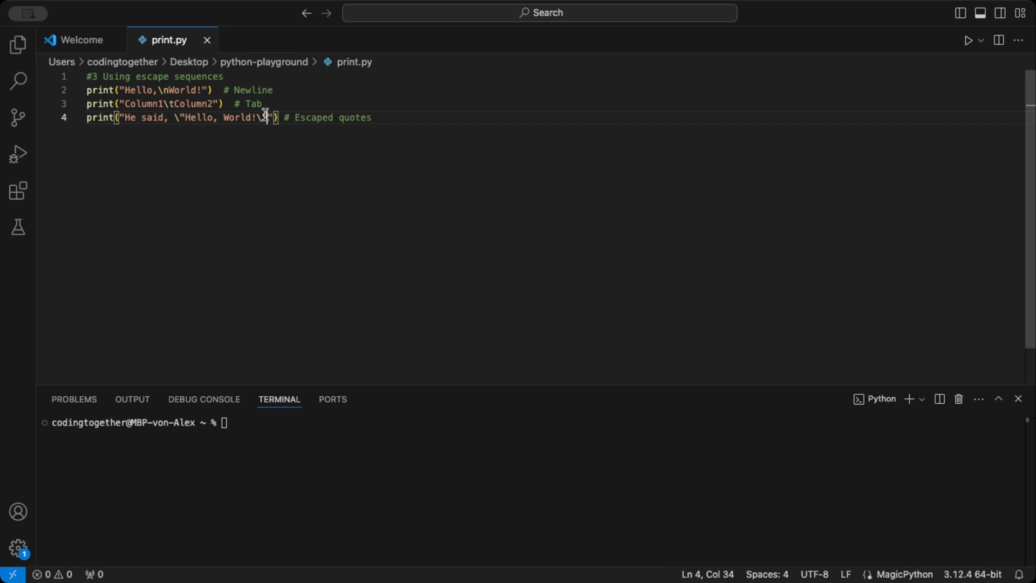
left_click_drag(265, 117, 259, 117)
left_click(185, 118)
left_click_drag(185, 118, 175, 118)
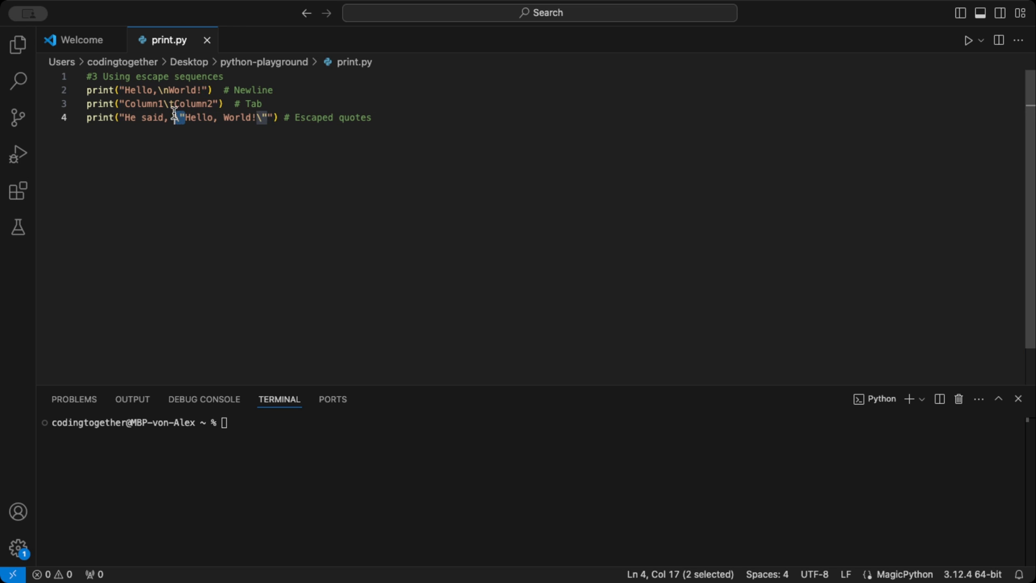
left_click(381, 122)
left_click_drag(375, 118, 295, 117)
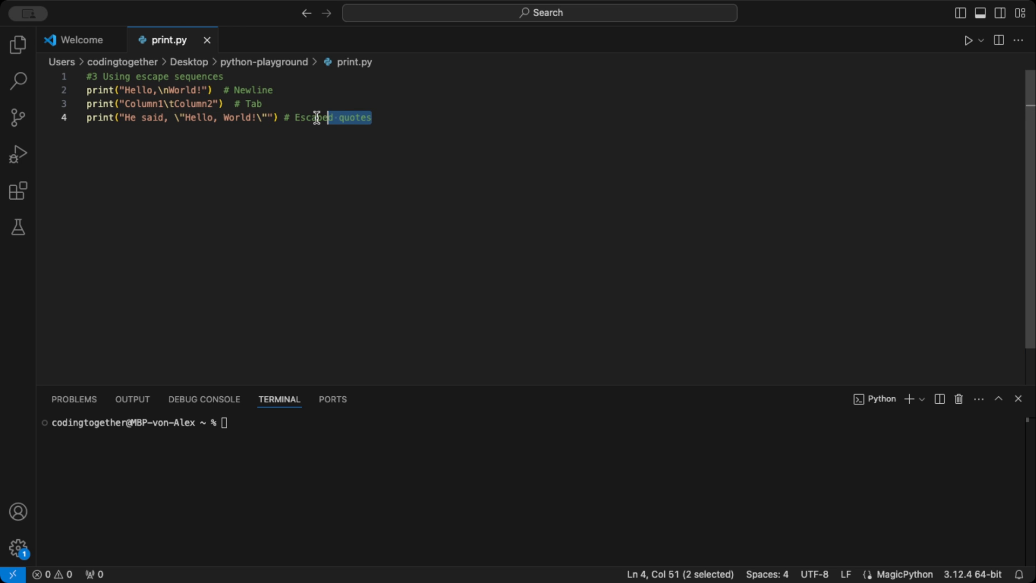
Run the script and point out the split lines, tab gap and quoted Hello, World! in the terminal
left_click(432, 116)
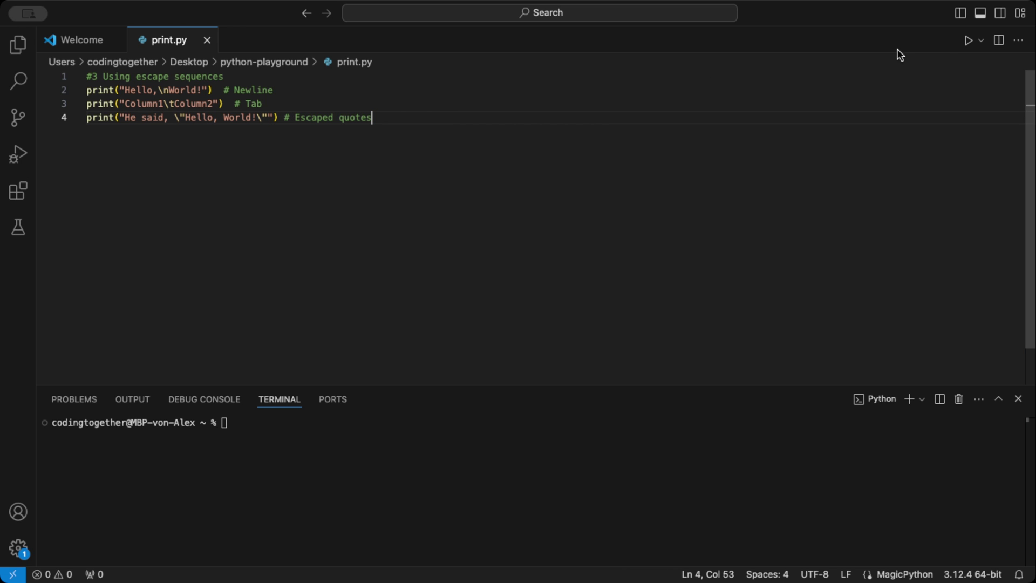
left_click(969, 39)
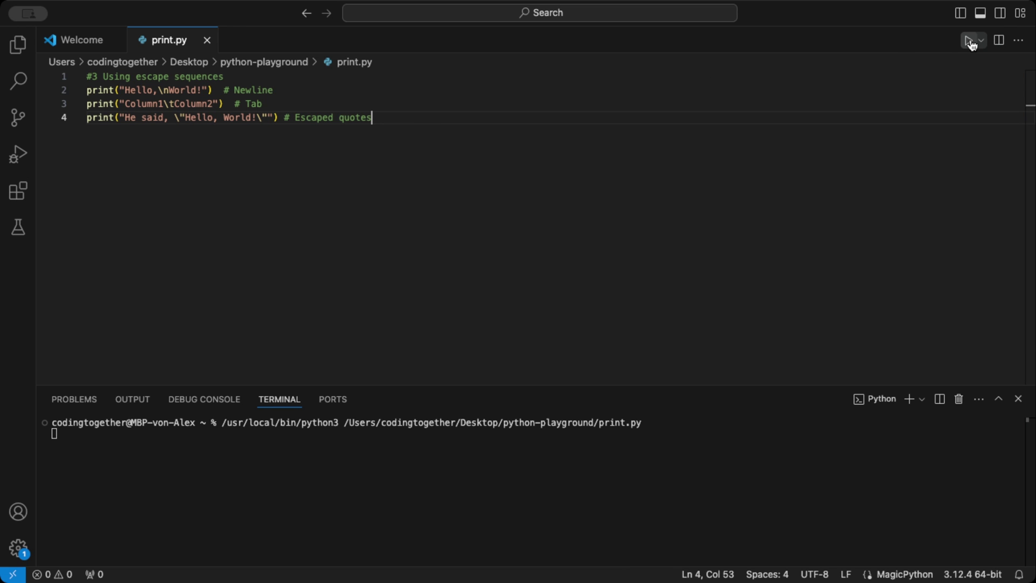
mouse_move(56, 433)
left_mouse_down()
mouse_move(99, 443)
mouse_move(57, 433)
left_mouse_up()
left_click(98, 440)
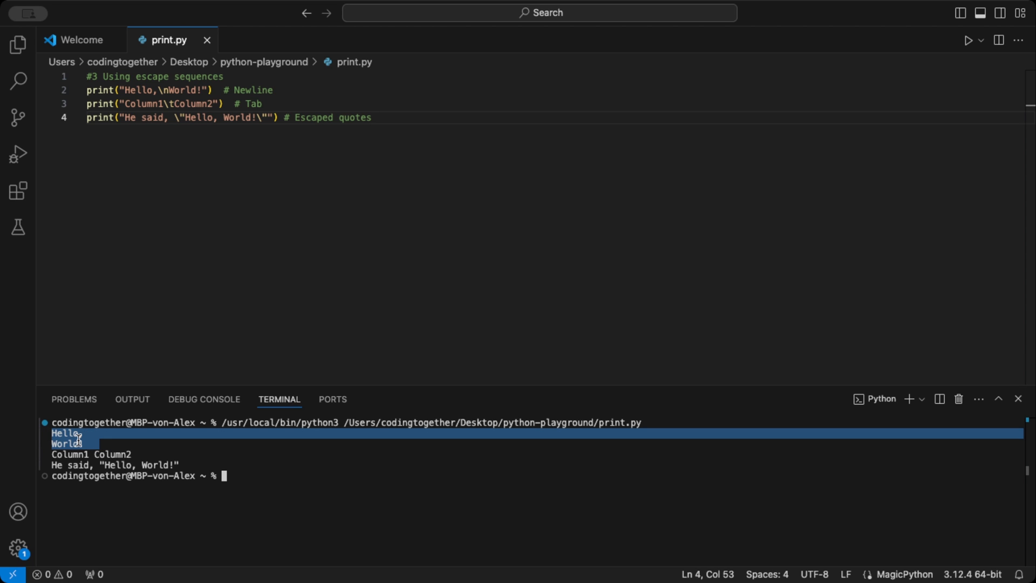
left_click(148, 450)
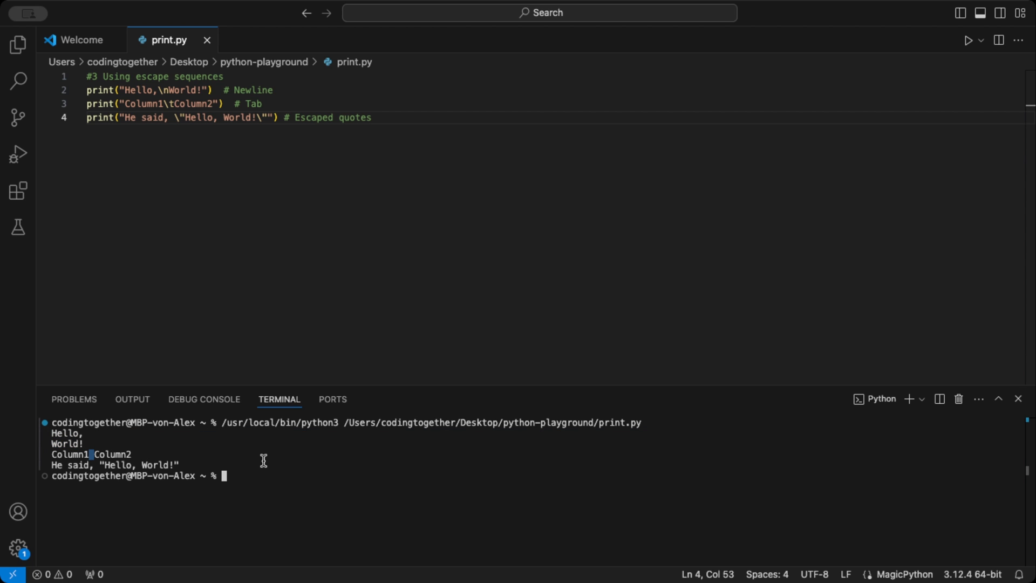
left_click_drag(101, 465, 175, 465)
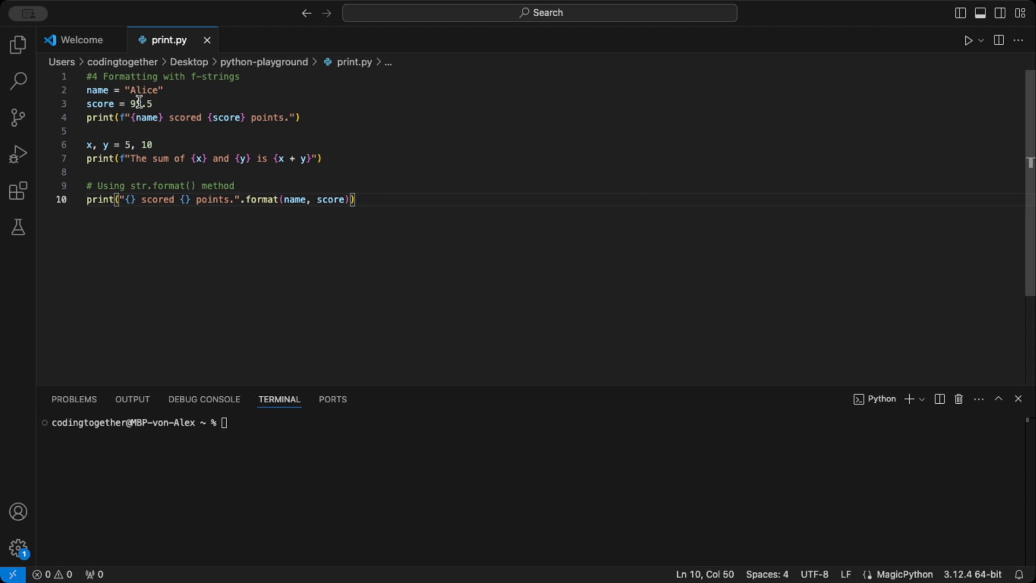
Point out name, score and the f-string message with its braces placeholders
double_click(98, 91)
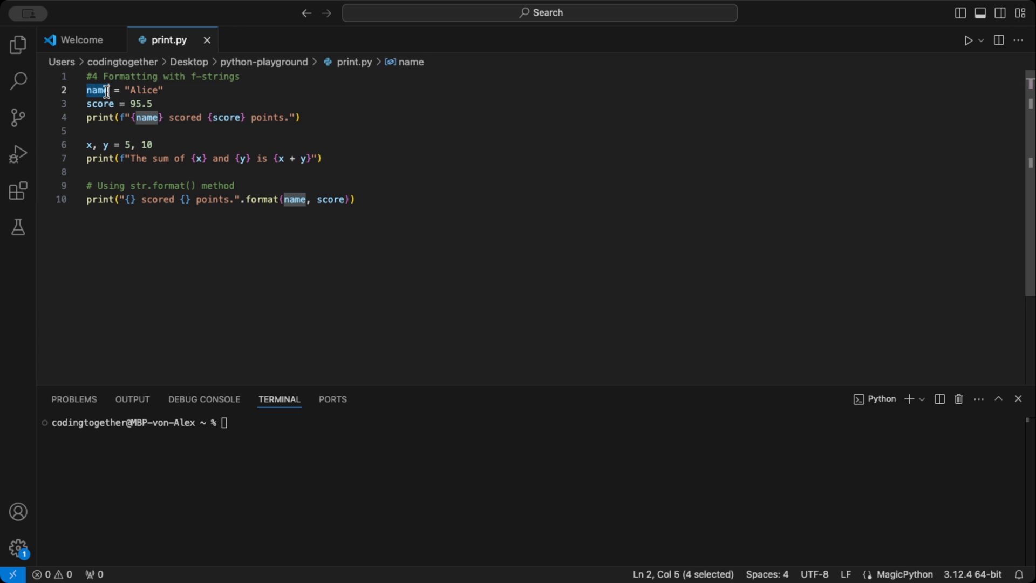
double_click(101, 104)
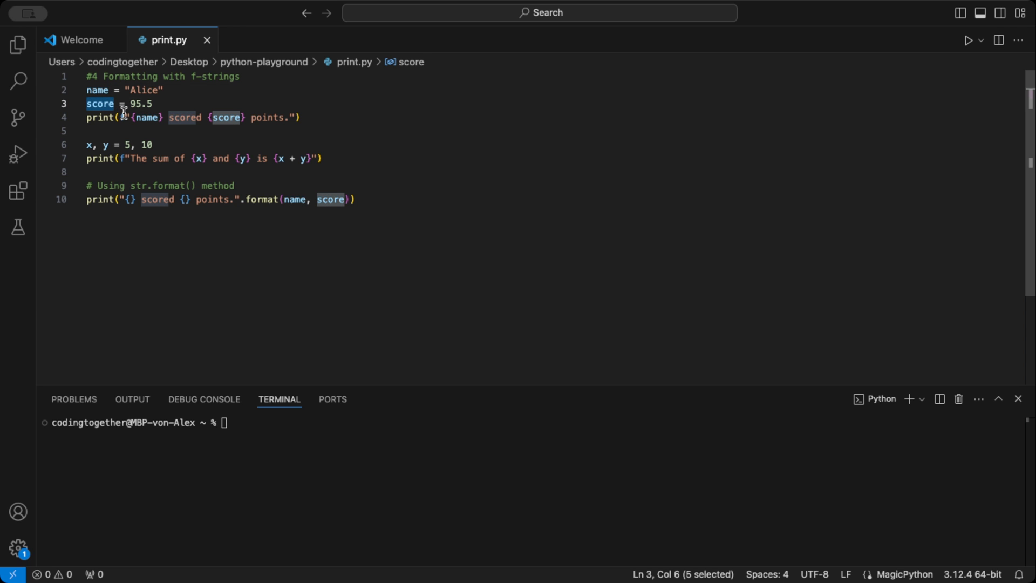
double_click(122, 118)
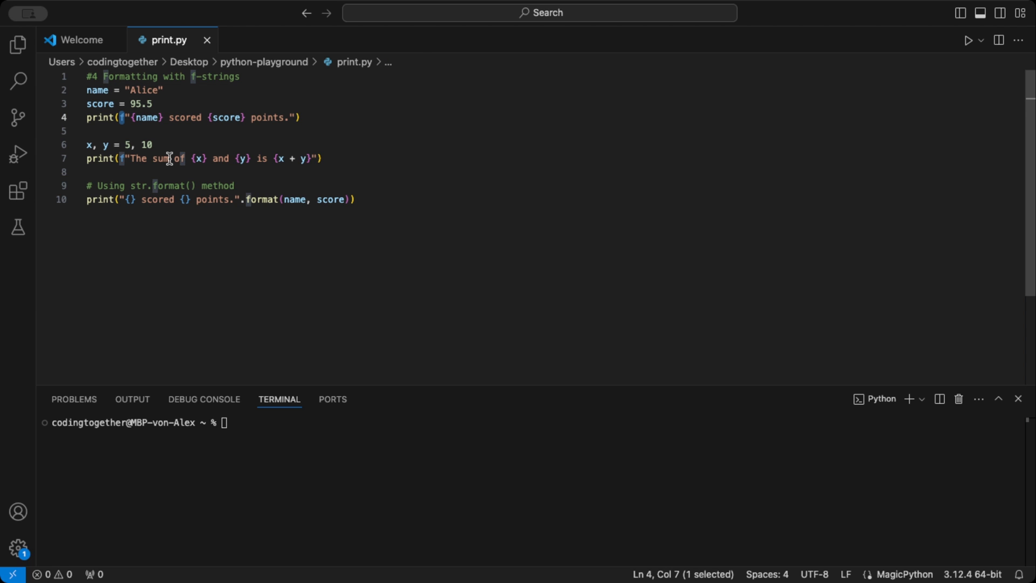
left_click(153, 134)
double_click(144, 118)
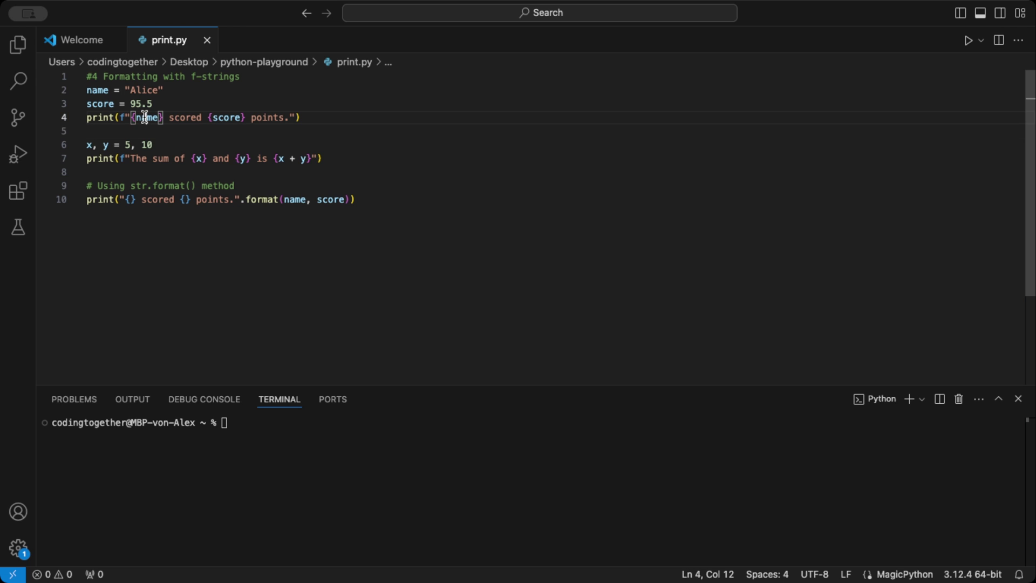
double_click(185, 118)
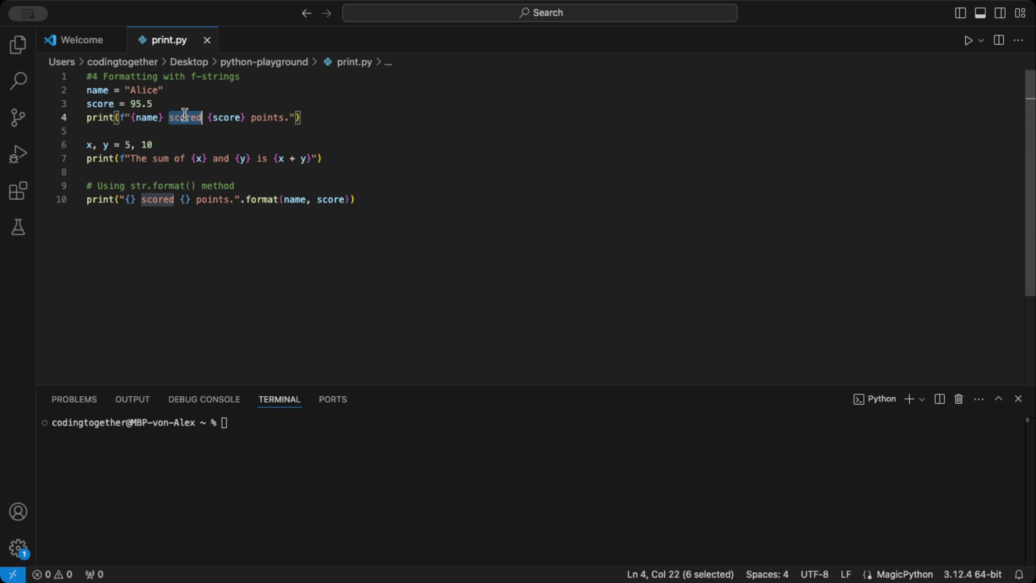
double_click(227, 118)
double_click(265, 117)
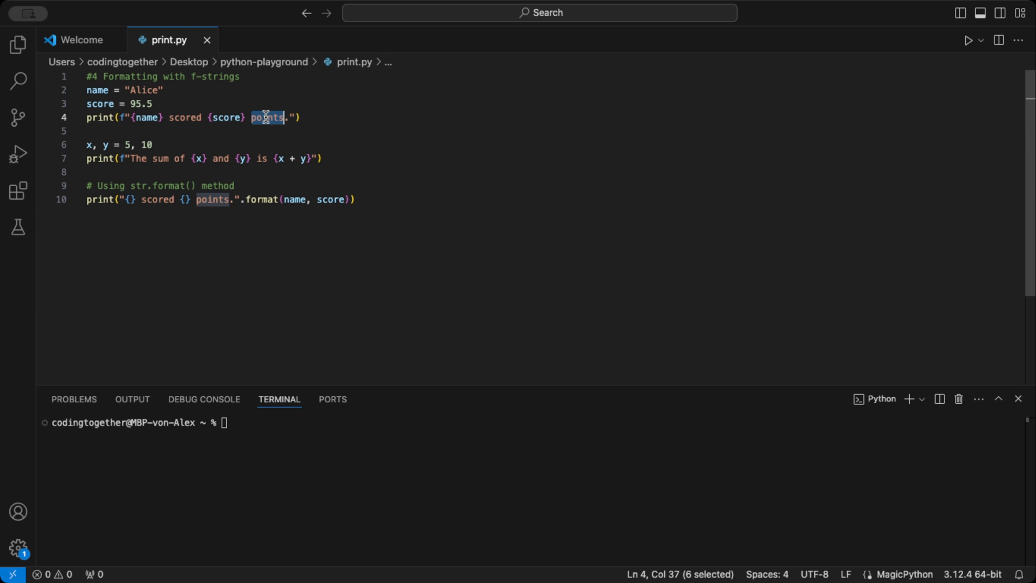
left_click(373, 134)
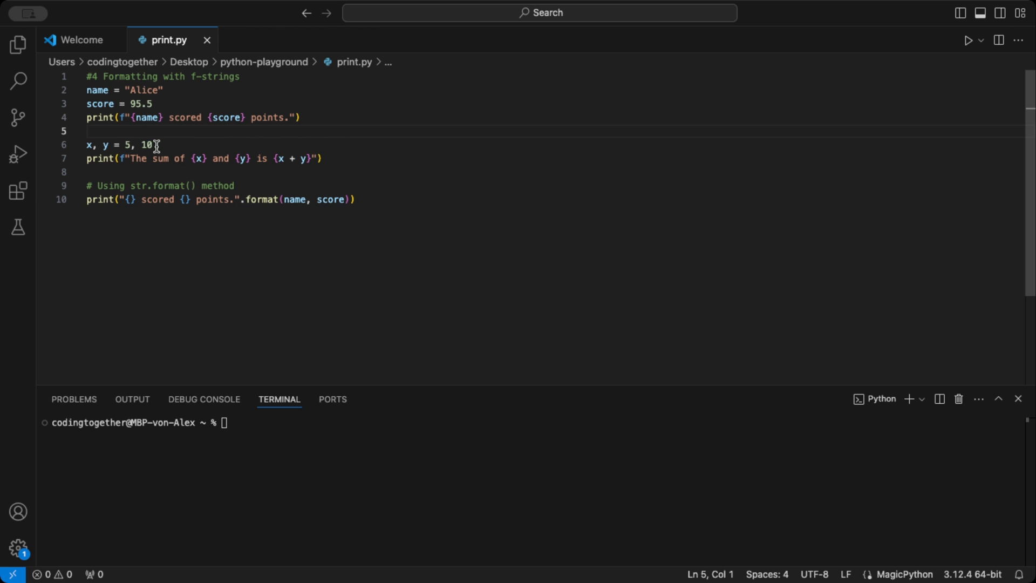
Point out the x, y assignment and the f-string line printing their sum
left_click_drag(153, 144, 69, 146)
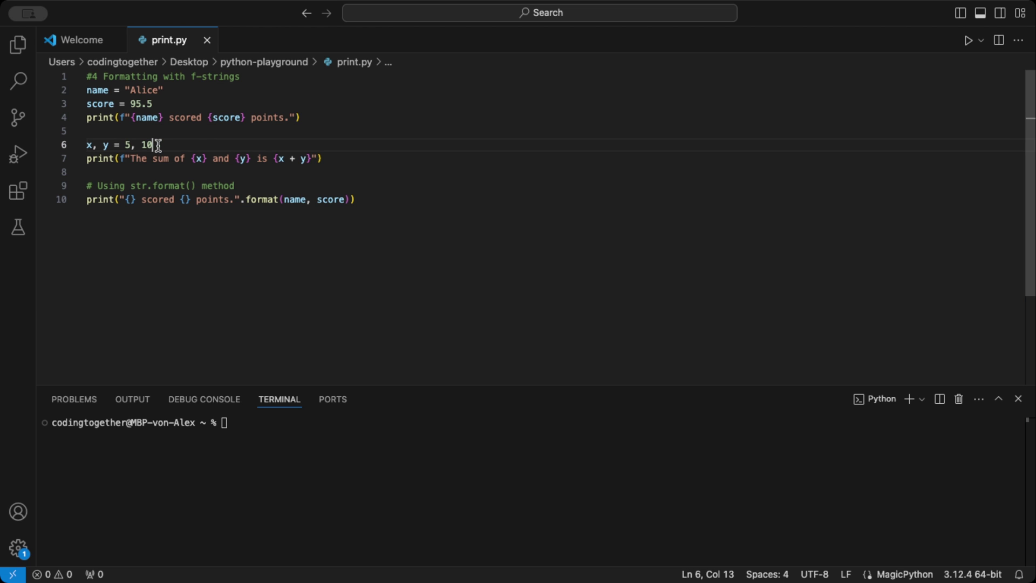
left_click(192, 145)
left_click_drag(330, 158, 67, 158)
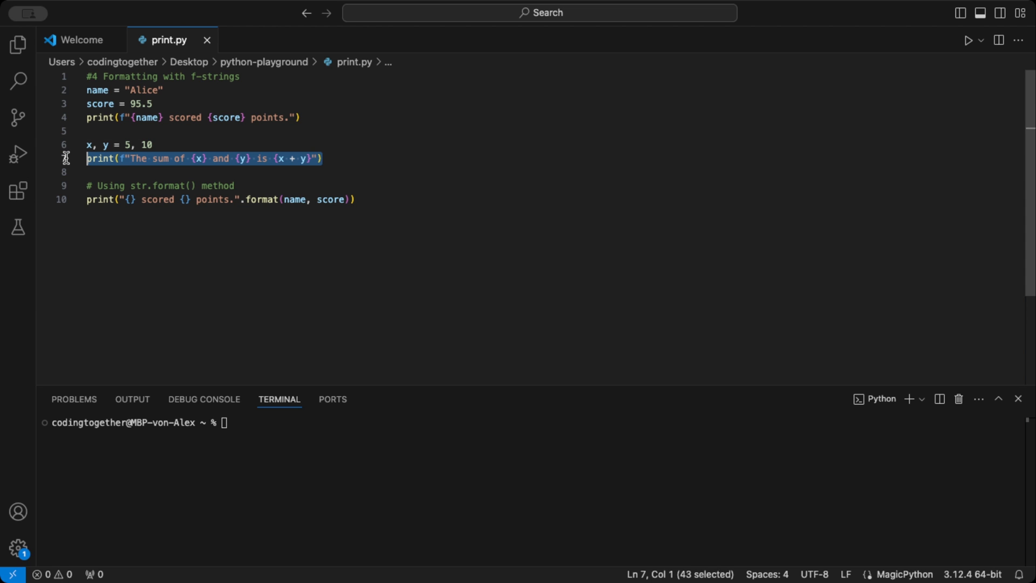
left_click(318, 184)
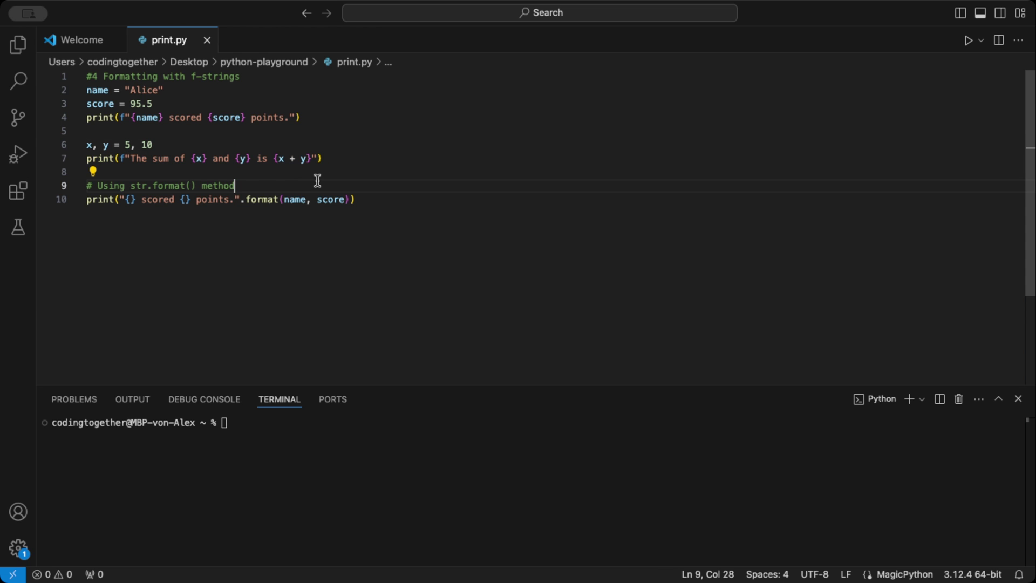
Point out the str.format() call and how name fills the first placeholder braces
double_click(170, 185)
double_click(259, 199)
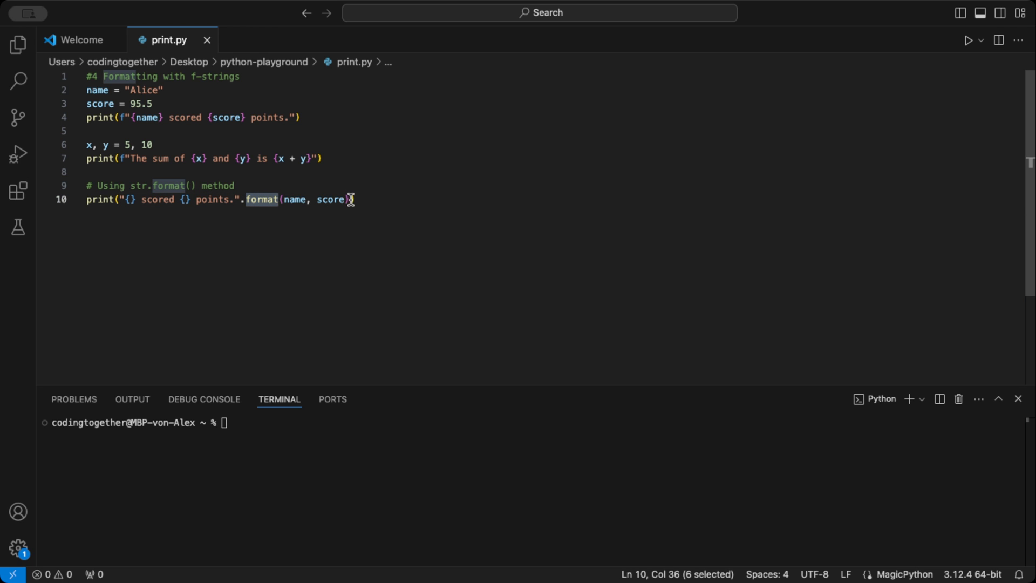
left_click_drag(351, 199, 245, 200)
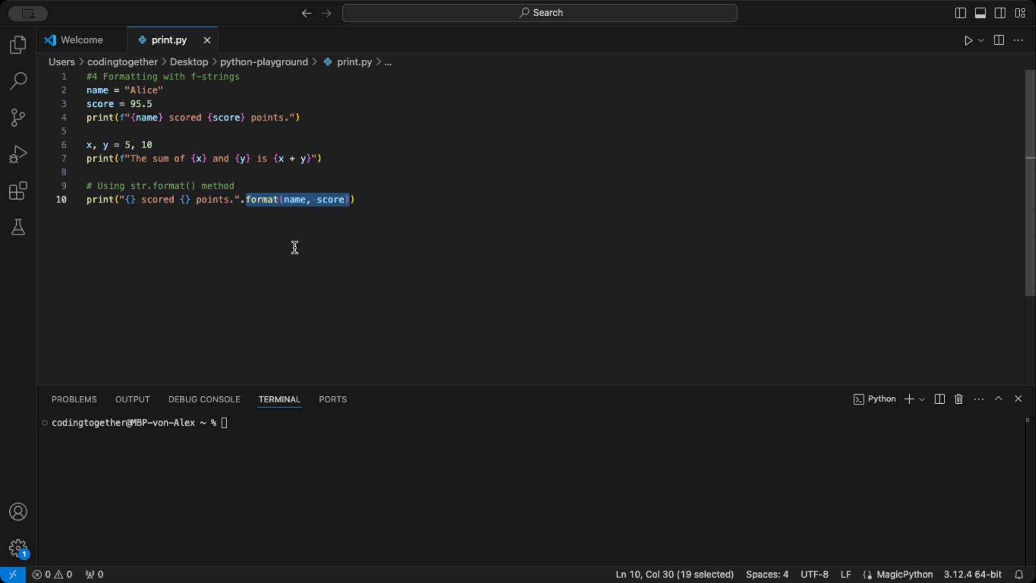
left_click(296, 199)
double_click(294, 200)
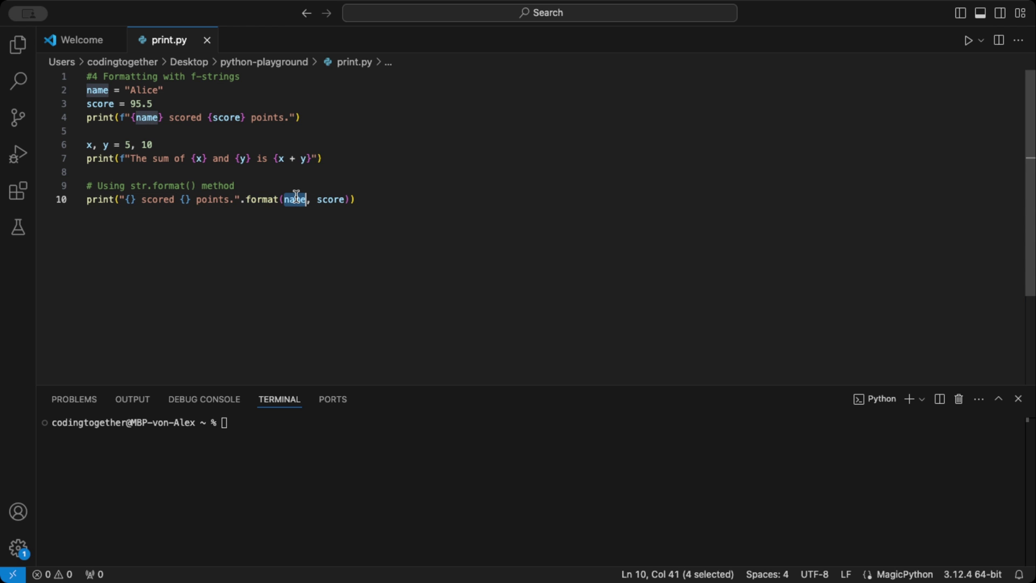
left_click(135, 199)
double_click(130, 200)
left_click(356, 200)
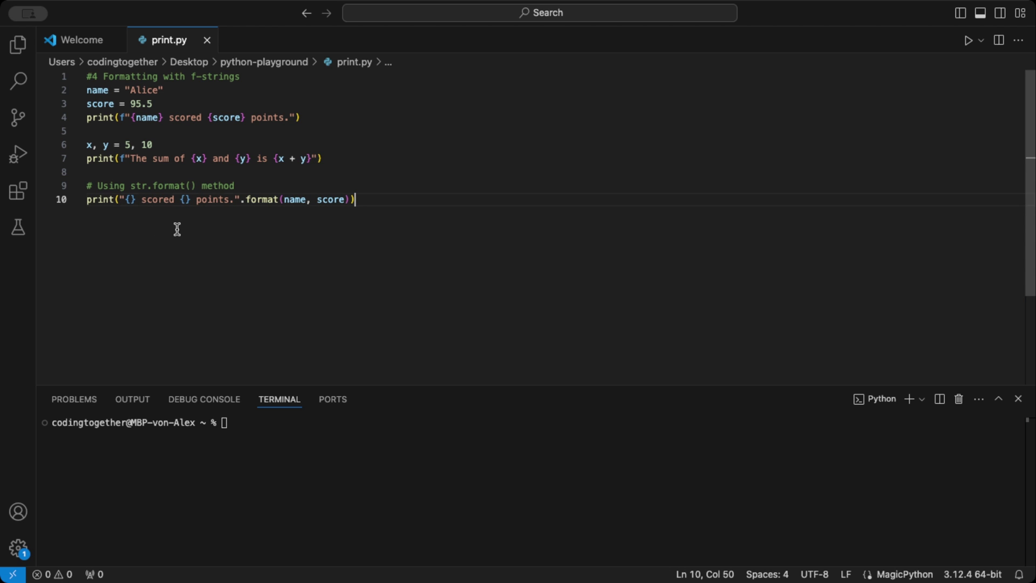
Point out score filling the second placeholder and run the formatting examples
left_click(349, 199)
double_click(331, 199)
left_click(189, 199)
double_click(187, 200)
left_click(245, 253)
left_click(968, 40)
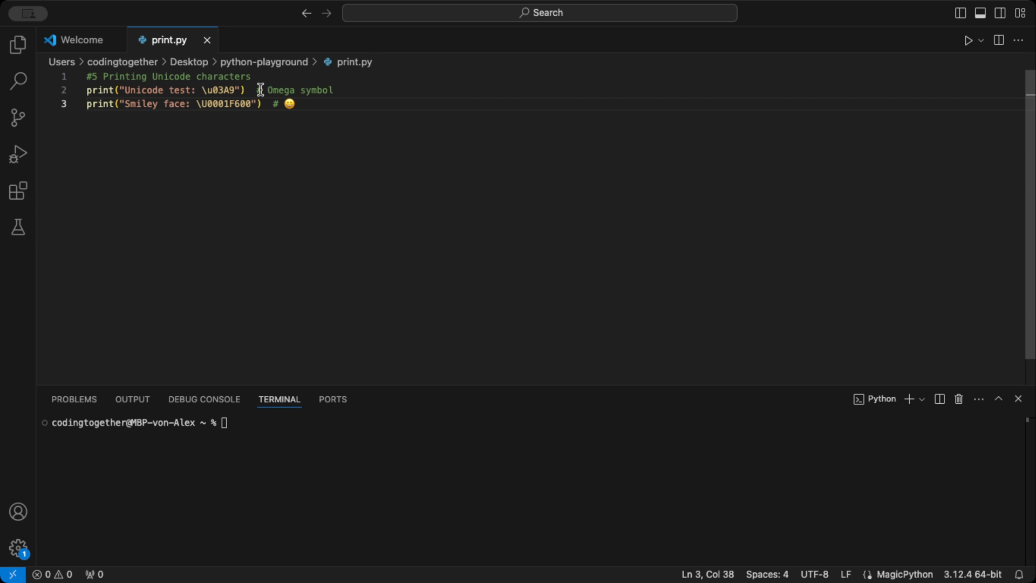
Point out the \u03A9 Omega escape and the \U0001F600 smiley escape with their comments
left_click_drag(237, 89, 198, 90)
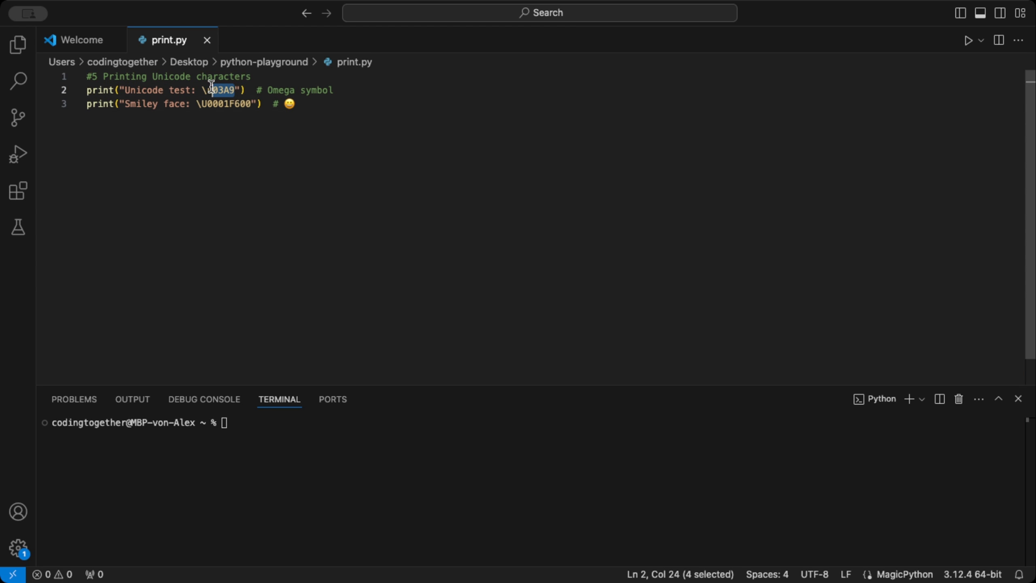
left_click_drag(333, 89, 265, 89)
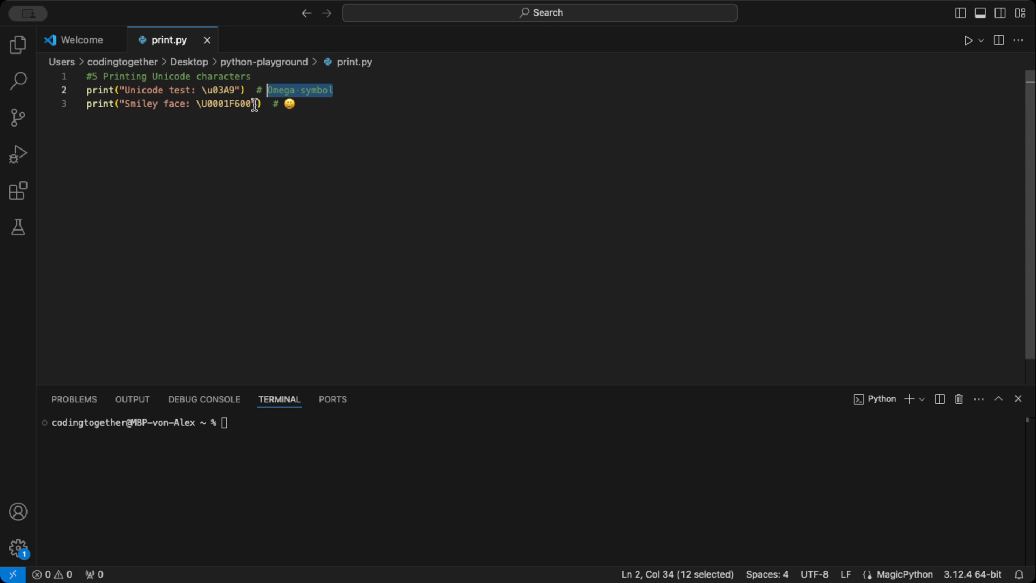
left_click_drag(252, 104, 196, 104)
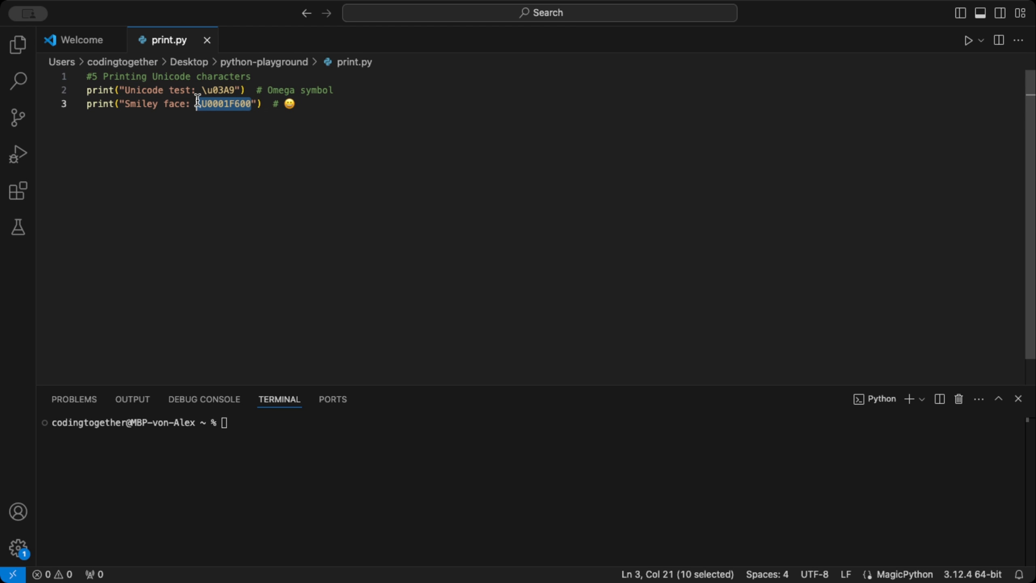
left_click(291, 103)
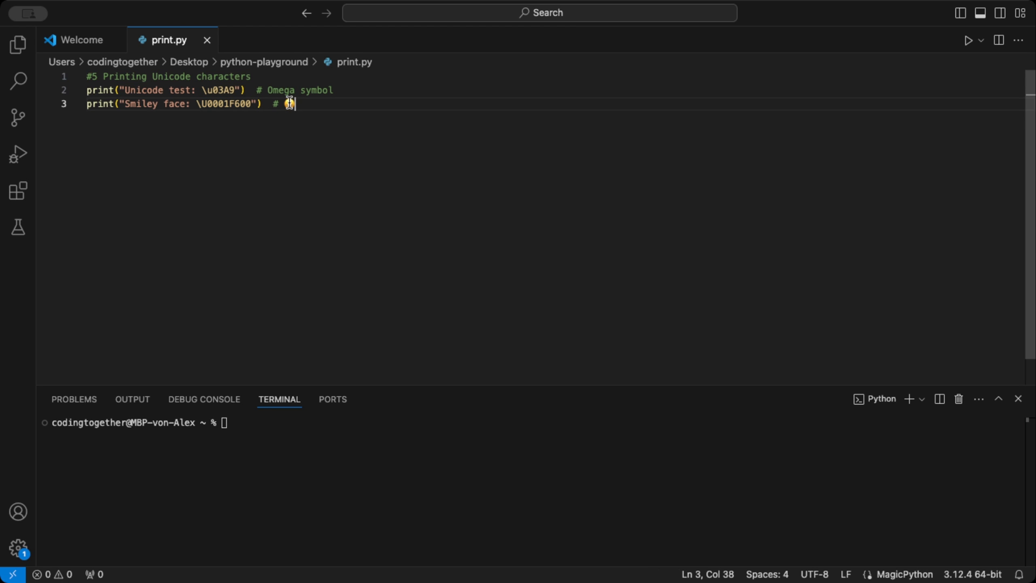
double_click(290, 105)
left_click(297, 104)
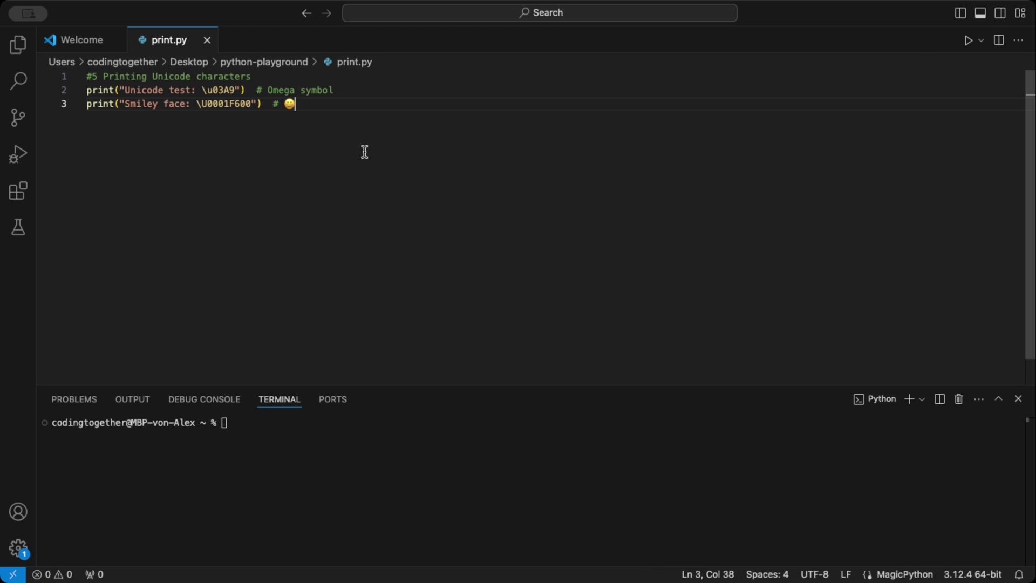
Run the script so the terminal prints the Omega symbol and smiley face
left_click(968, 40)
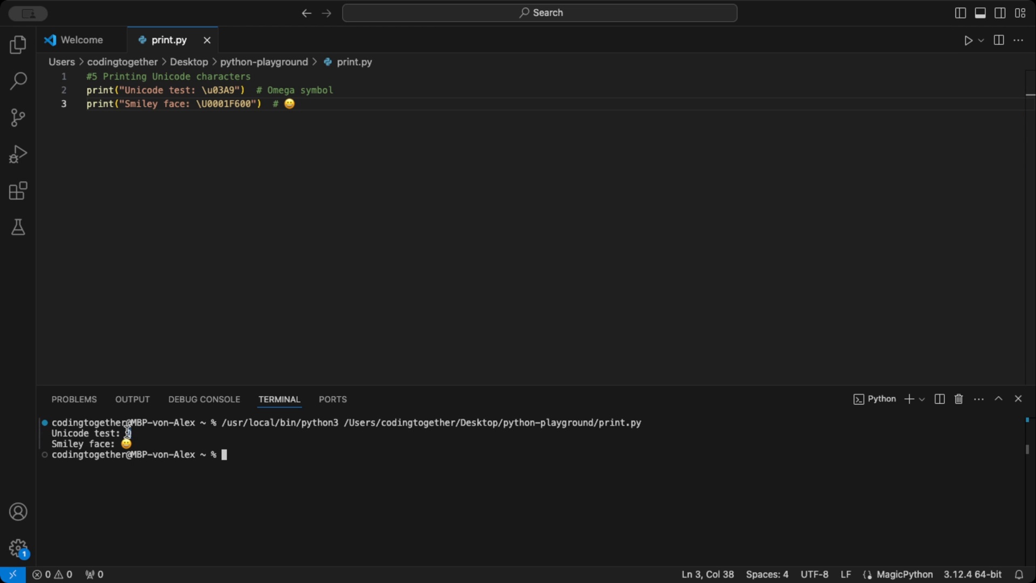
left_click(273, 475)
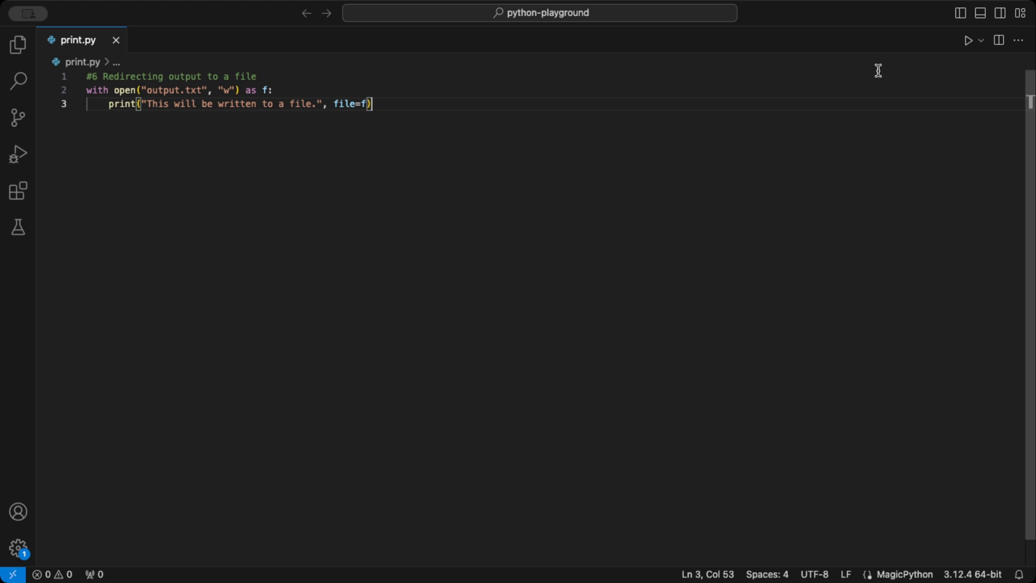
Run the redirect-to-file script, leaving the terminal with no printed output
left_click(969, 40)
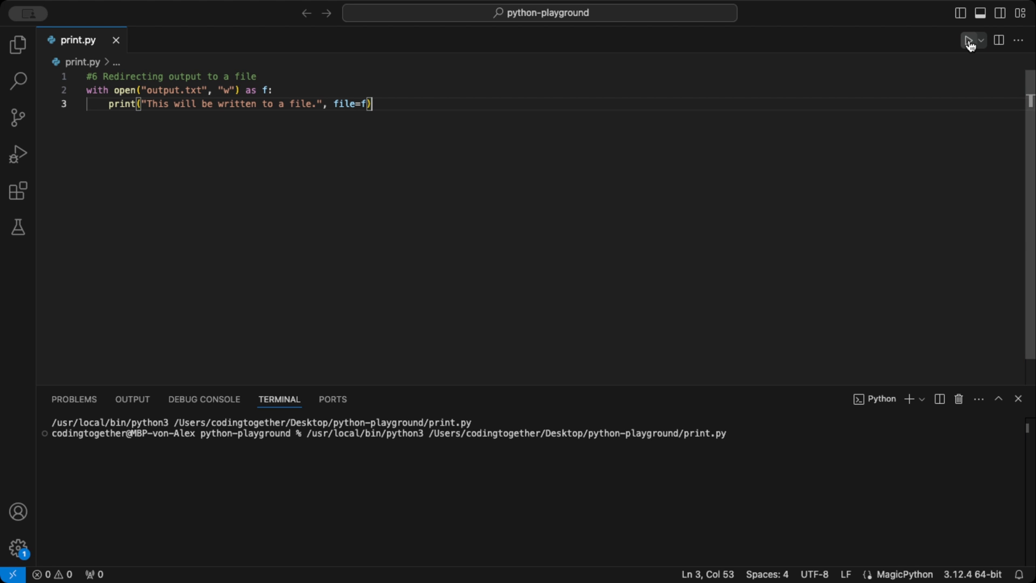
left_click(412, 468)
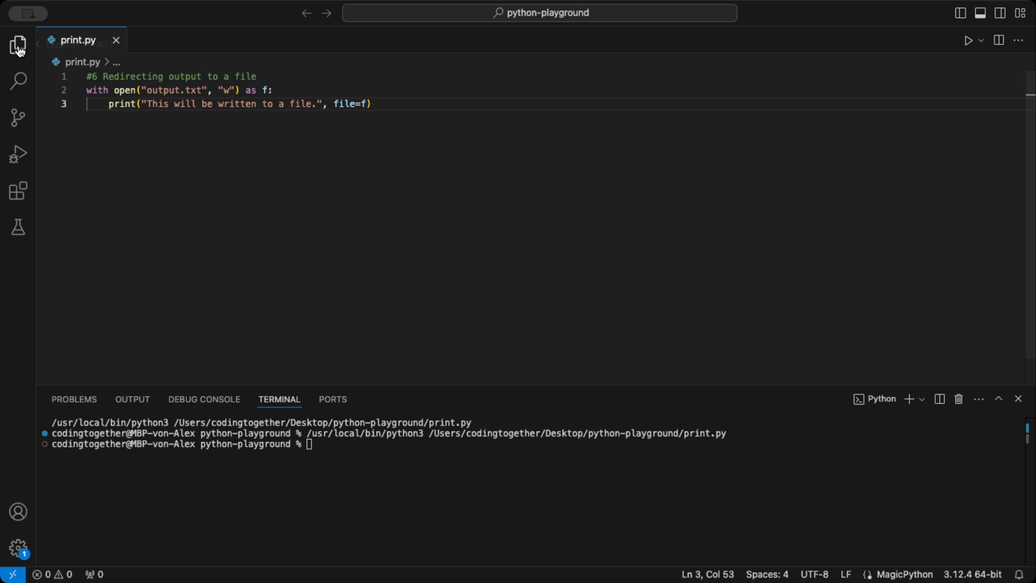
Open output.txt from the Explorer, highlight "This will be written to a file." and return to print.py
left_click(18, 46)
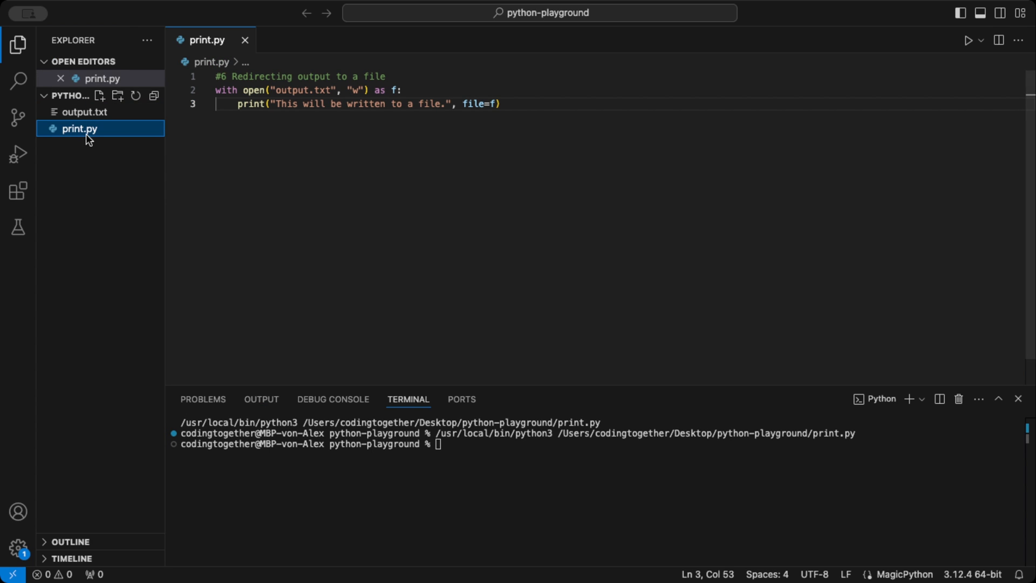
left_click(85, 112)
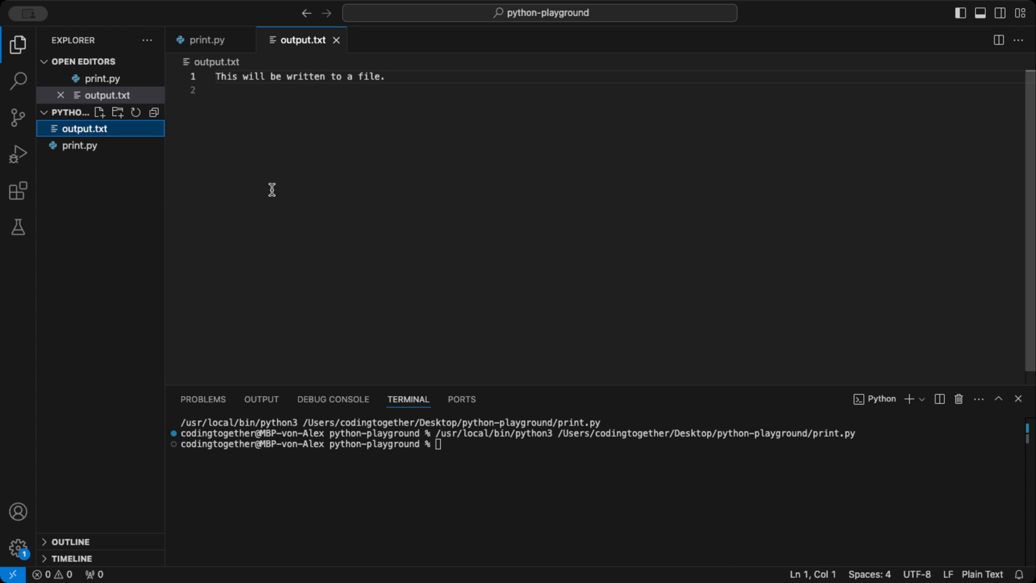
left_click_drag(405, 77, 203, 76)
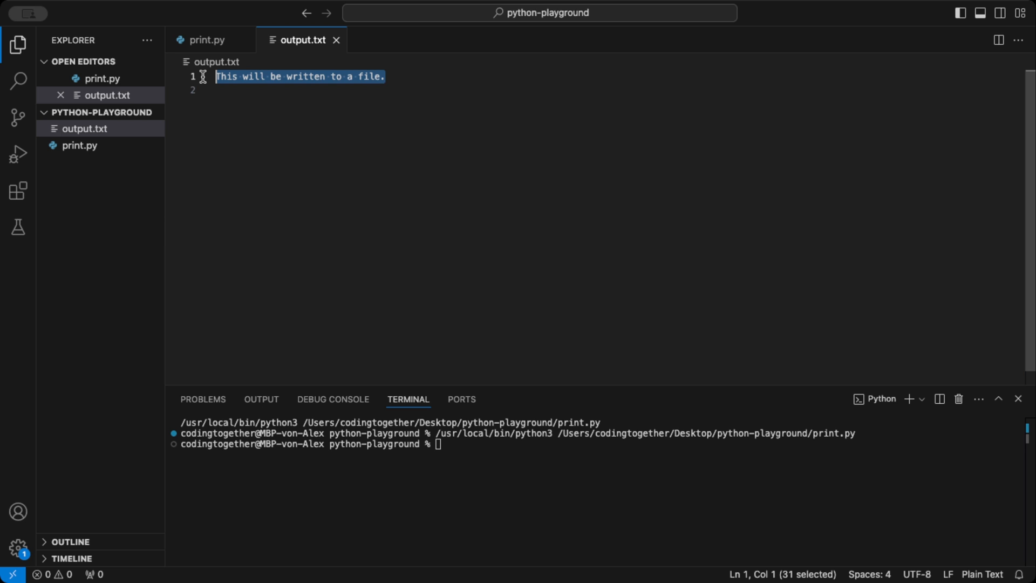
left_click(187, 41)
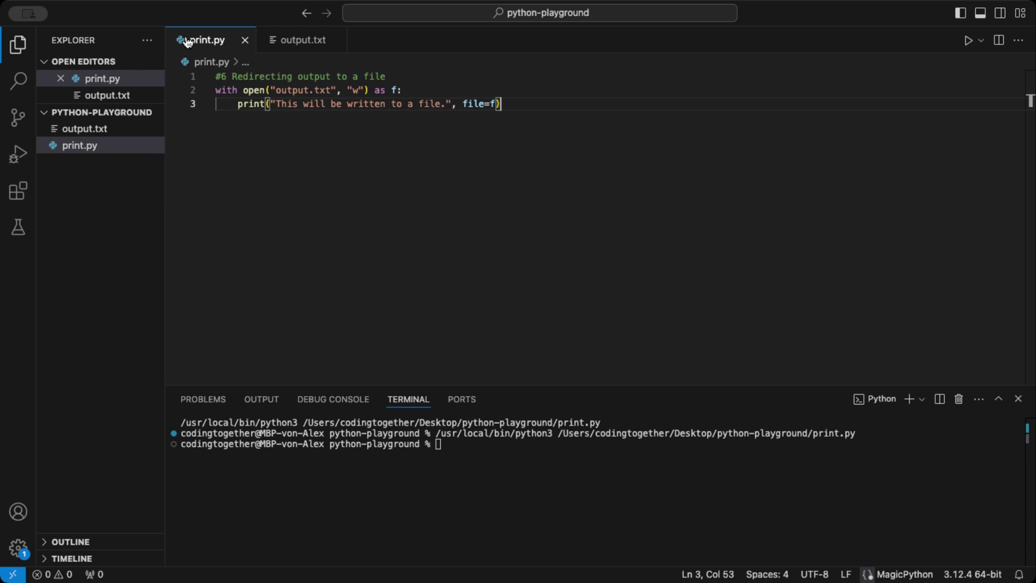
left_click(18, 47)
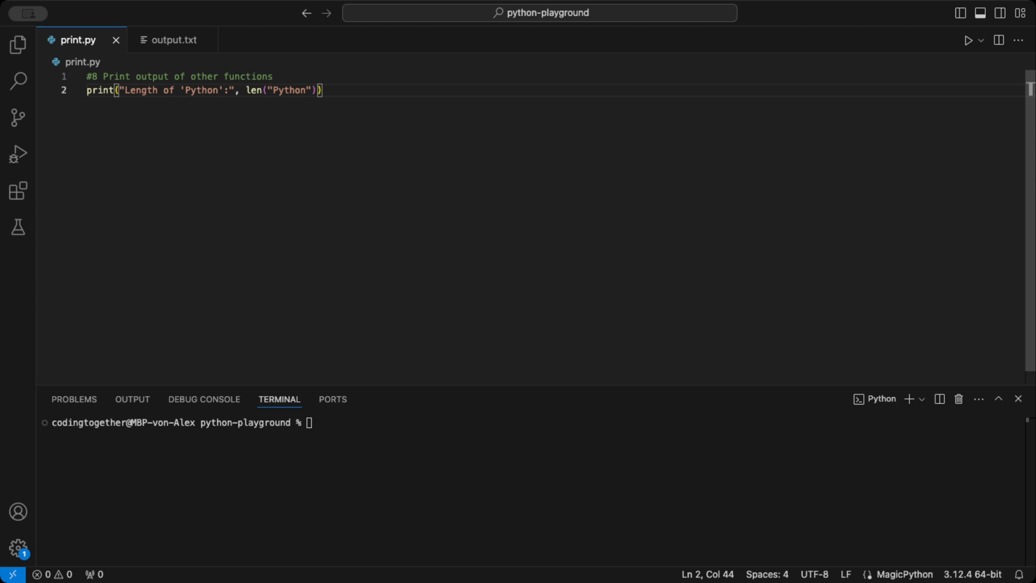
Add blank lines below the print call and point out the len("Python") call
key("Return")
key("Return")
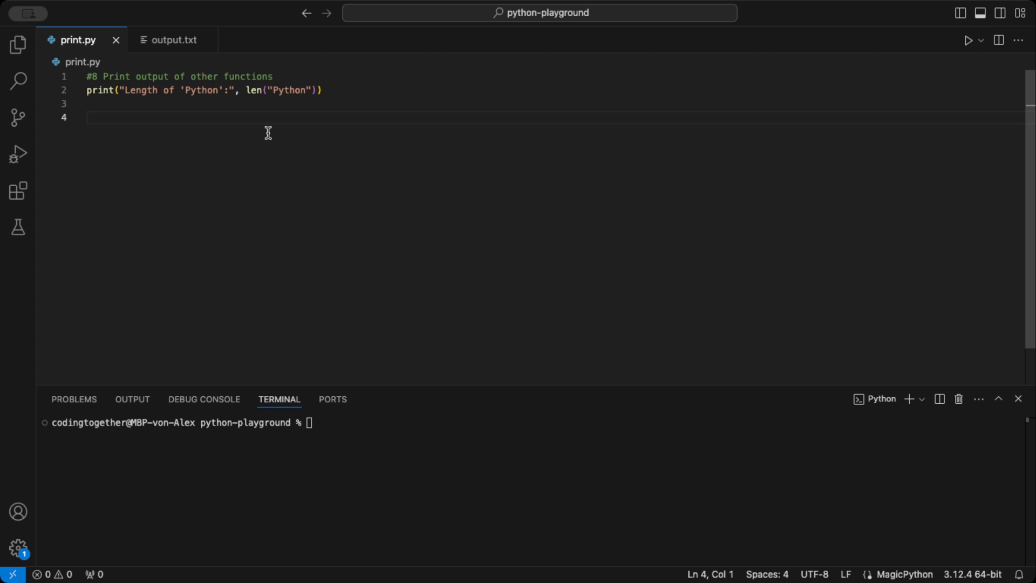
mouse_move(254, 90)
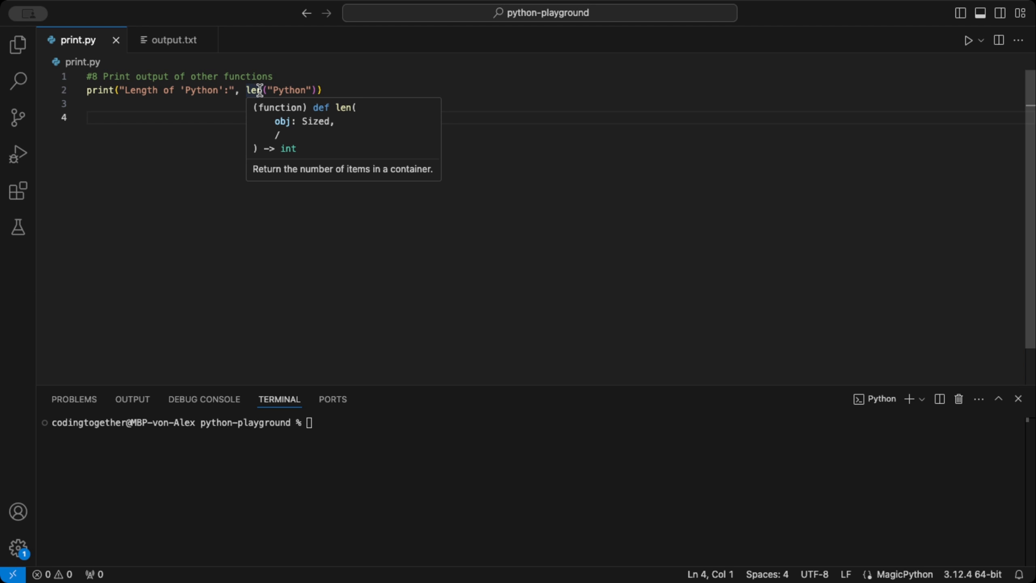
left_click(246, 90)
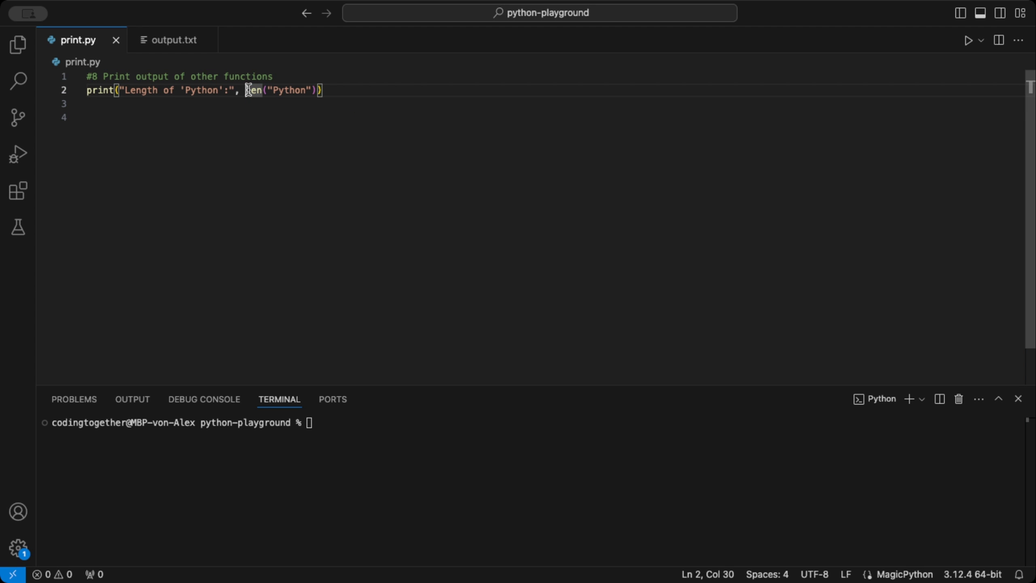
left_click_drag(244, 90, 315, 91)
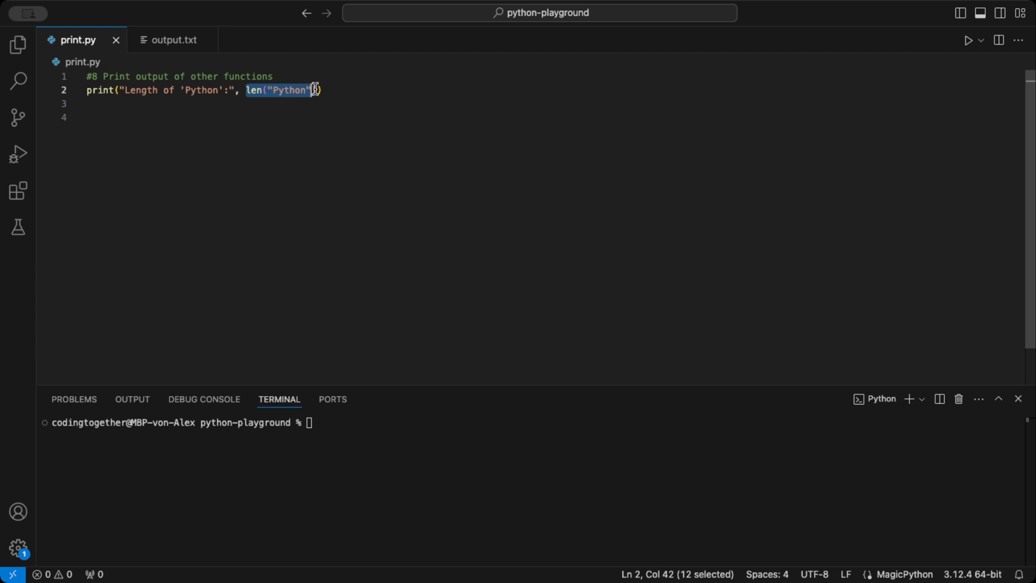
left_click(397, 149)
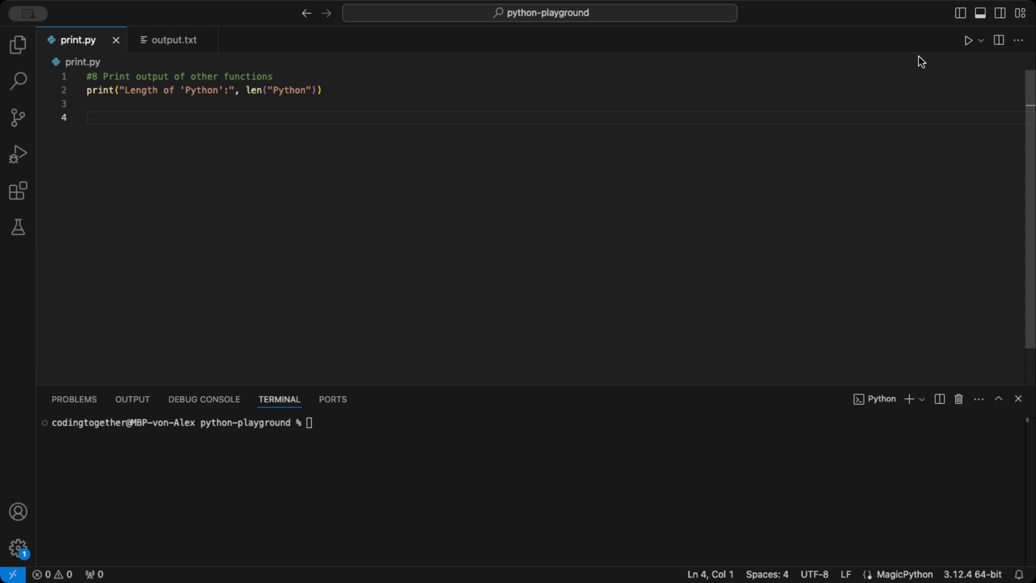
Run the script and highlight Python and the length 6 in the output
left_click(968, 42)
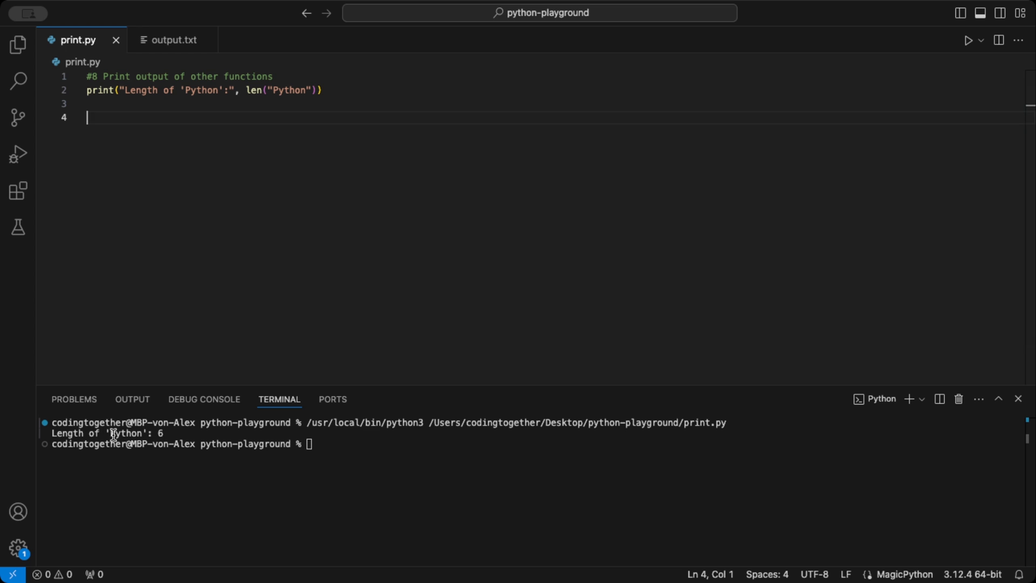
left_click_drag(110, 434, 134, 432)
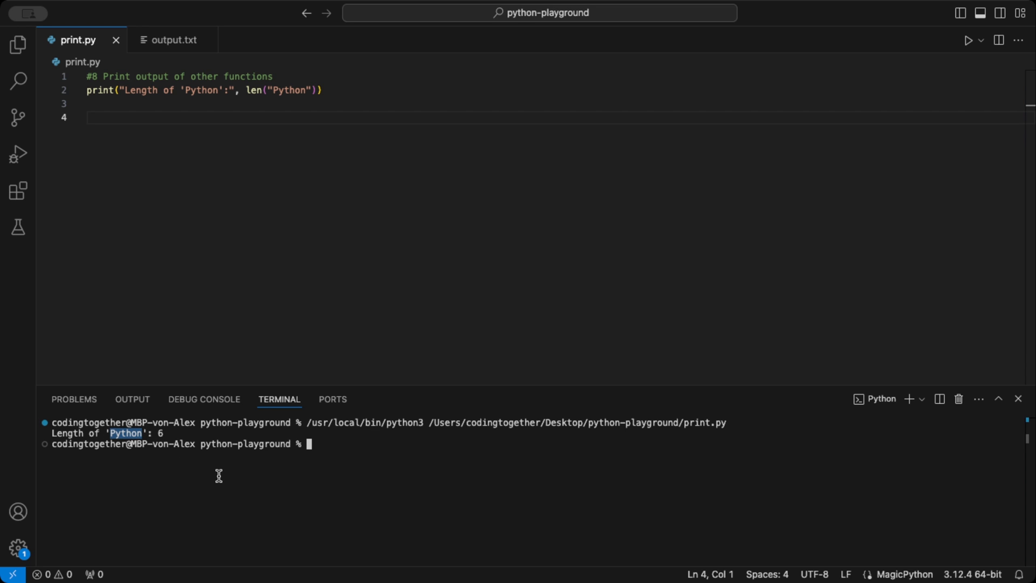
left_click_drag(158, 433, 172, 434)
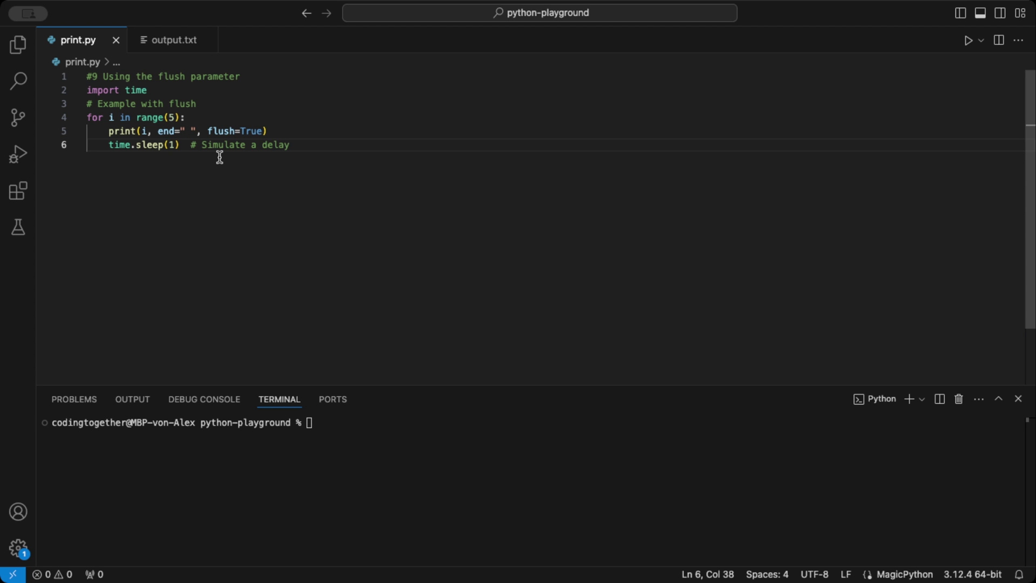
Point out flush on line 5 and run the loop so 0 1 2 3 4 print one at a time
double_click(222, 130)
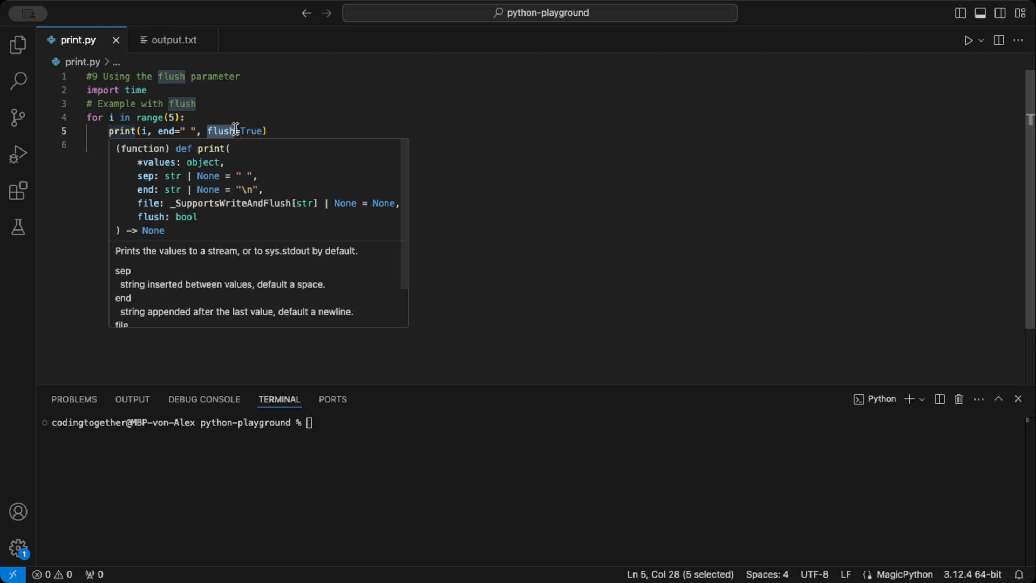
mouse_move(220, 130)
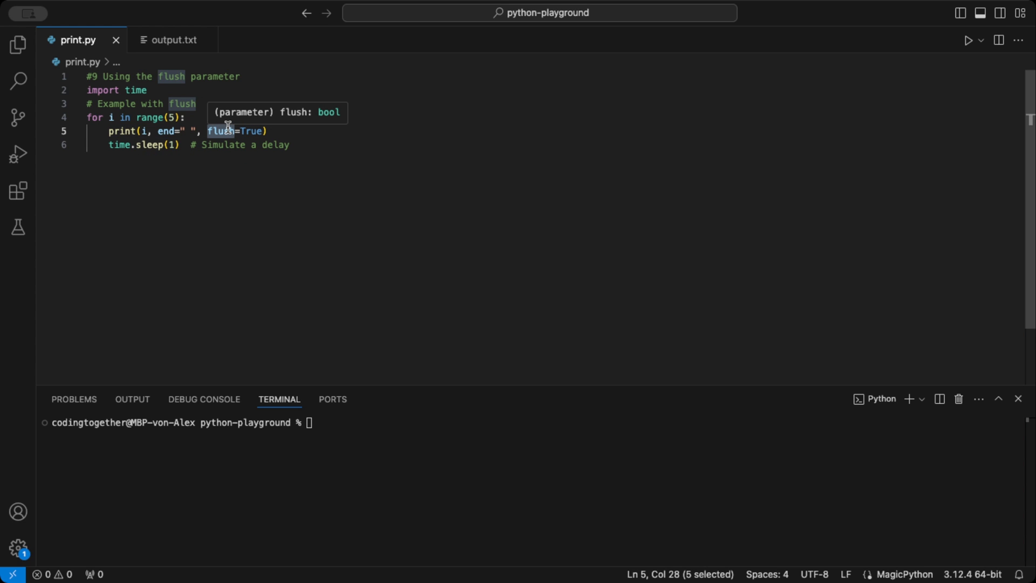
left_click(419, 156)
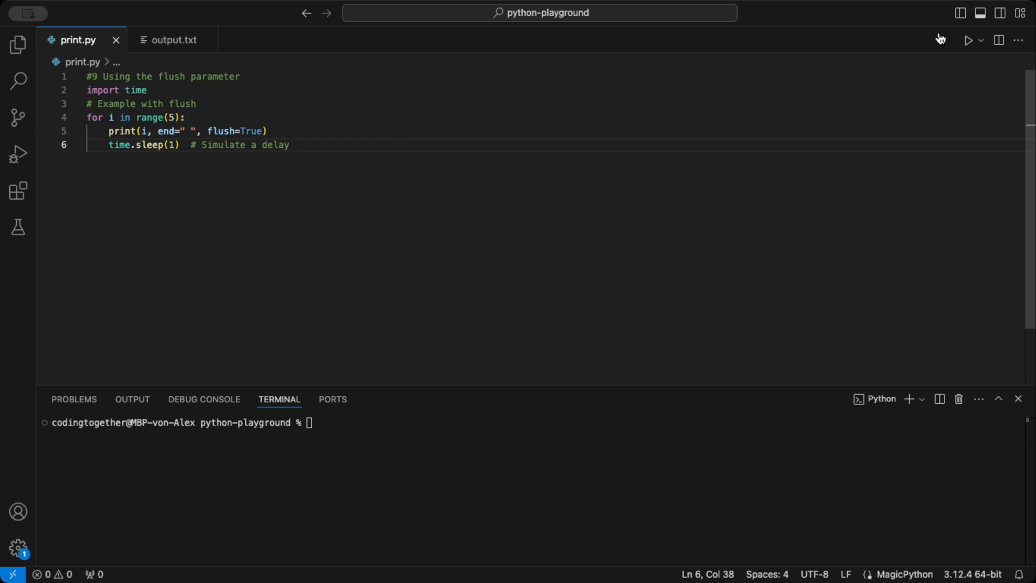
left_click(969, 40)
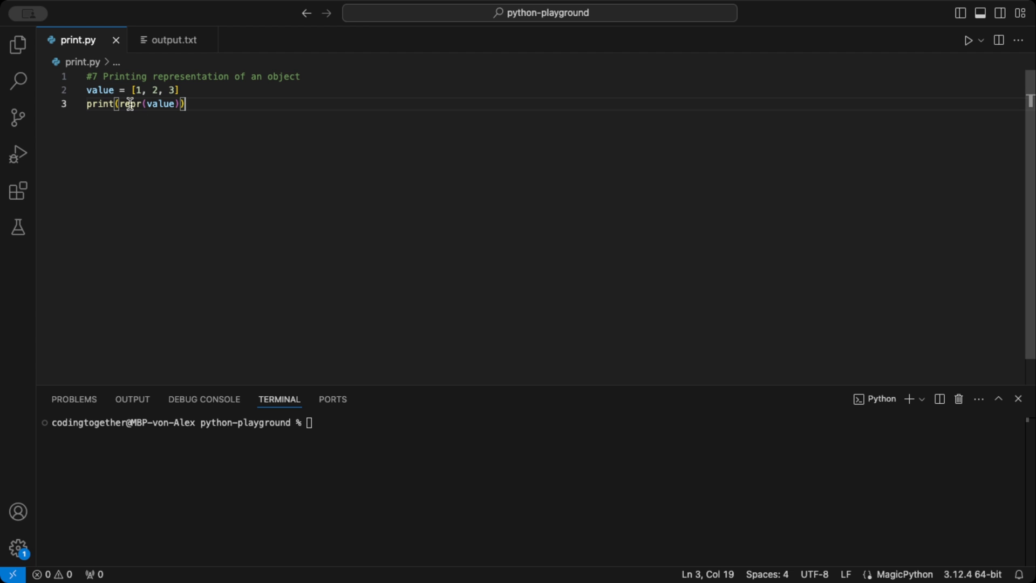
Point out repr on line 3, run the script and highlight the printed list [1, 2, 3]
double_click(128, 104)
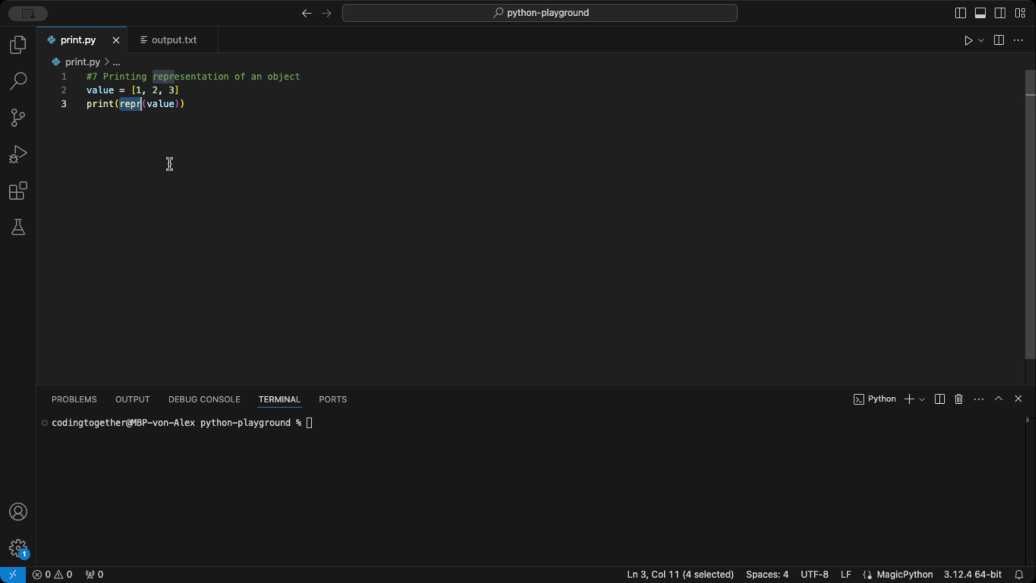
left_click(210, 103)
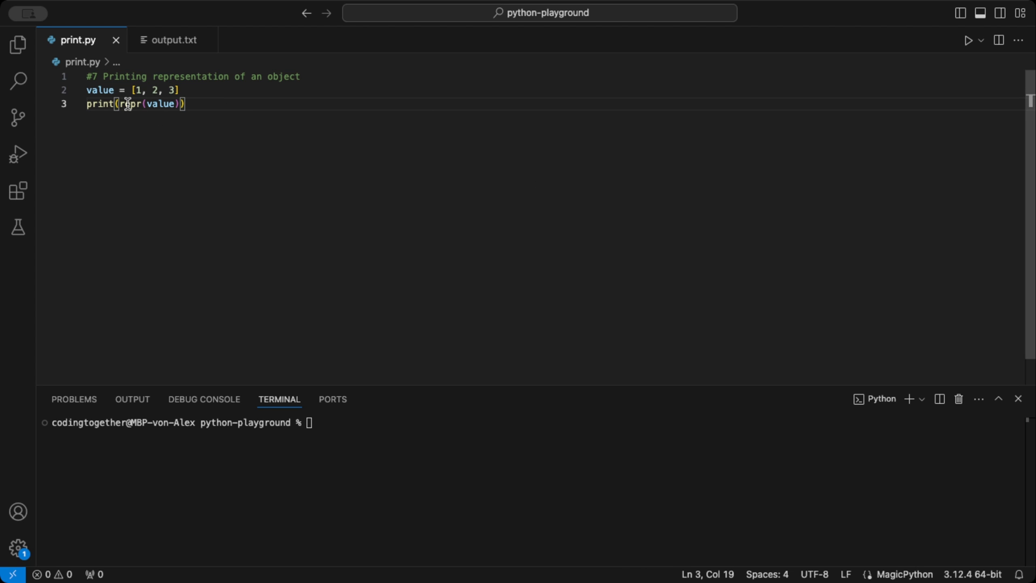
mouse_move(130, 103)
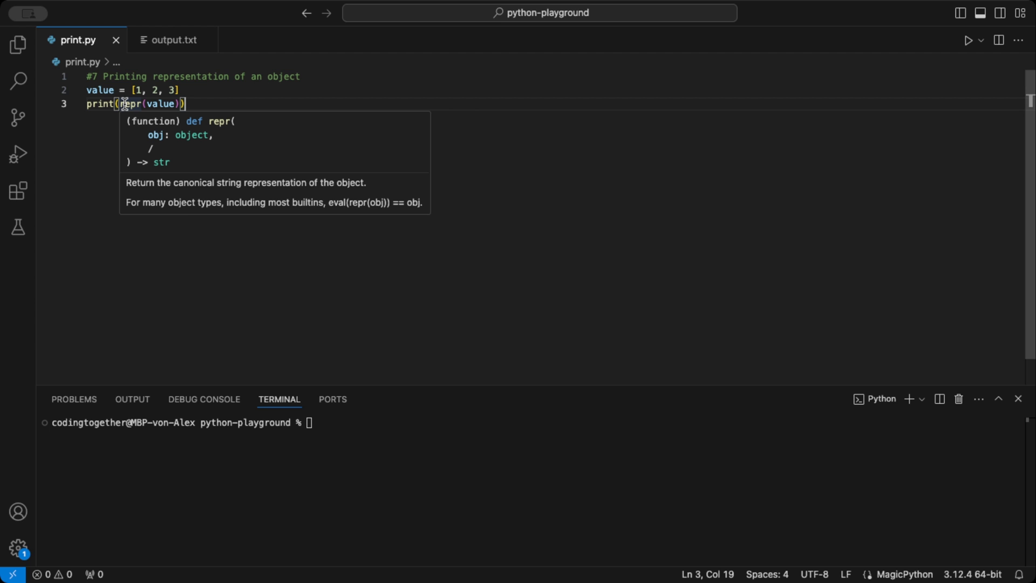
left_click(968, 40)
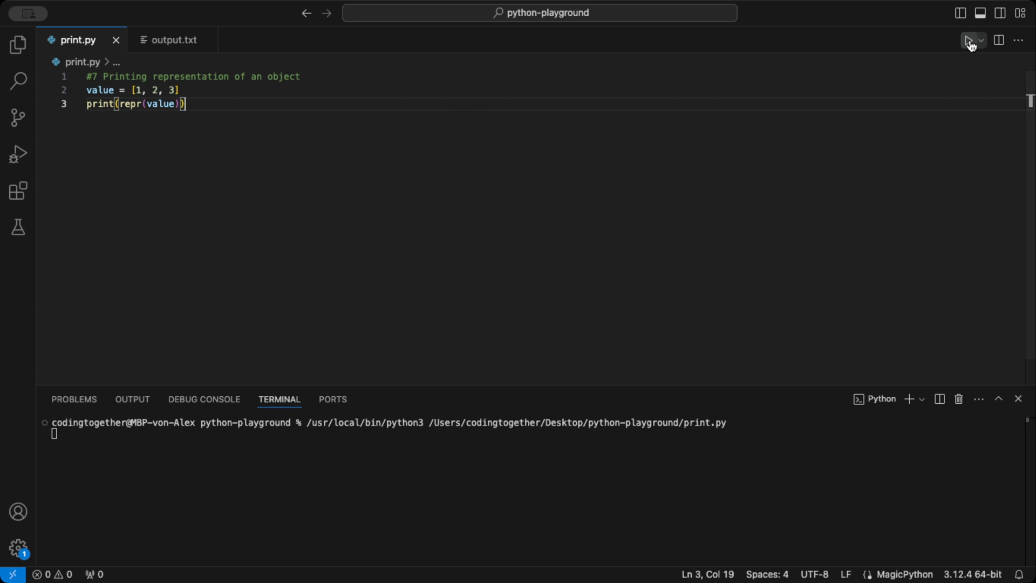
left_click_drag(104, 434, 49, 436)
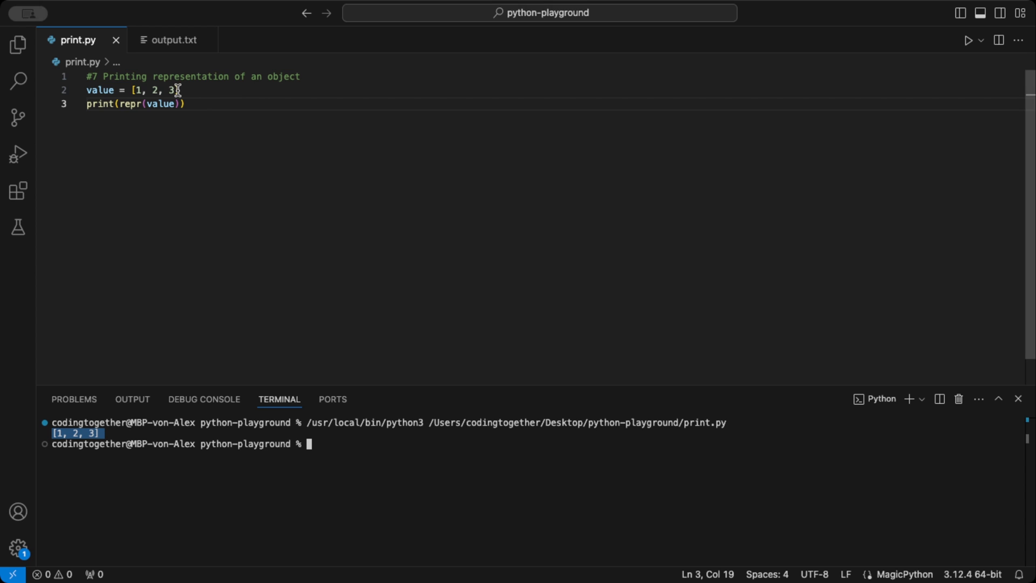
left_click(114, 443)
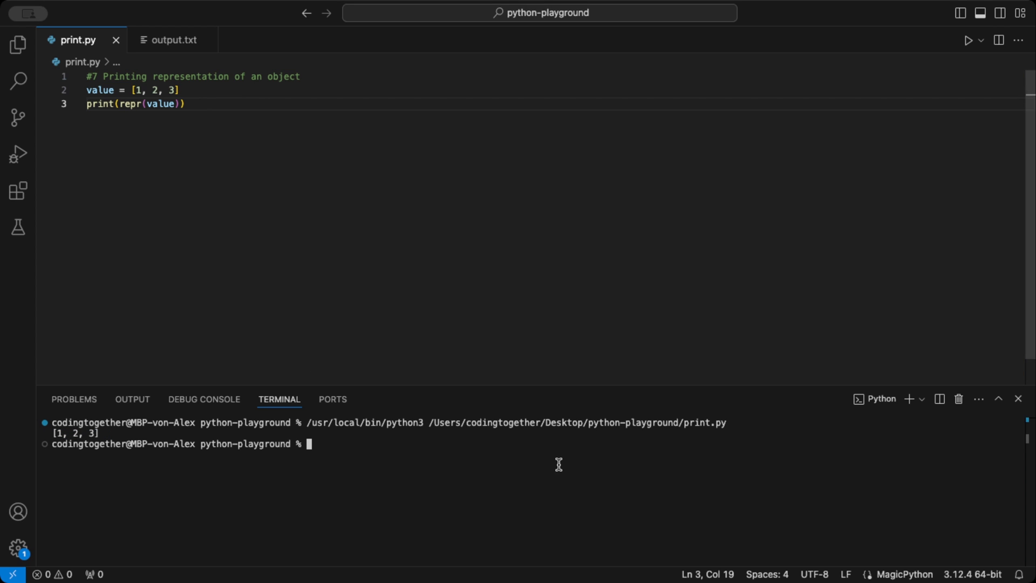